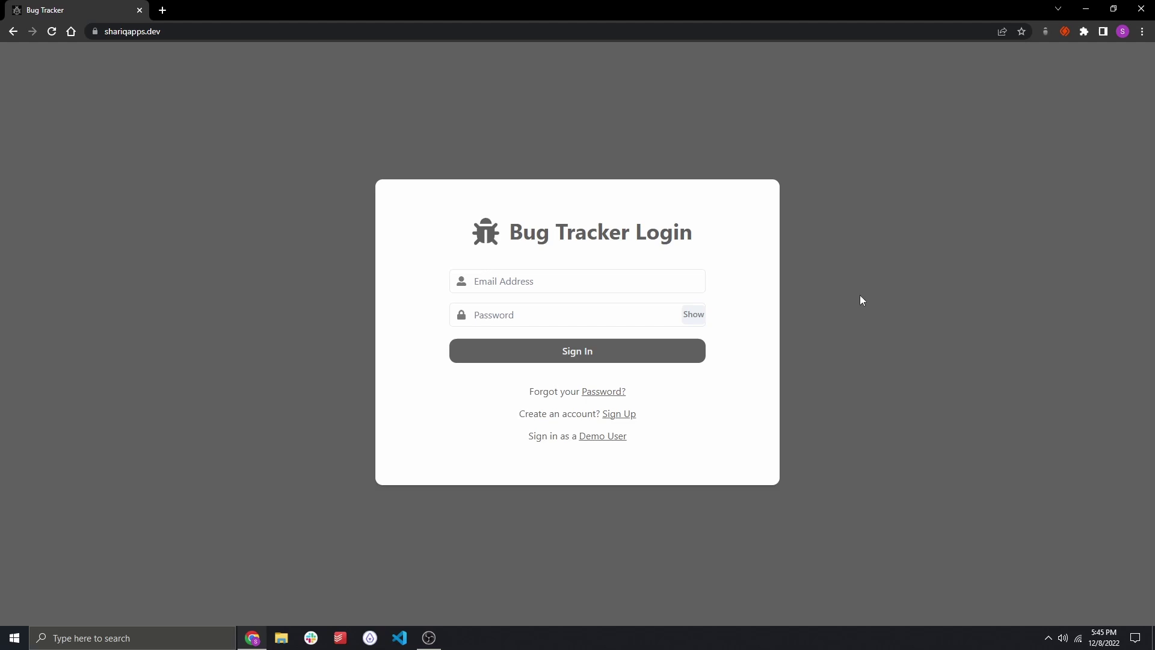
Fill in the Sign Up form with a name, email address and password and submit it.
click(629, 279)
right_click(632, 348)
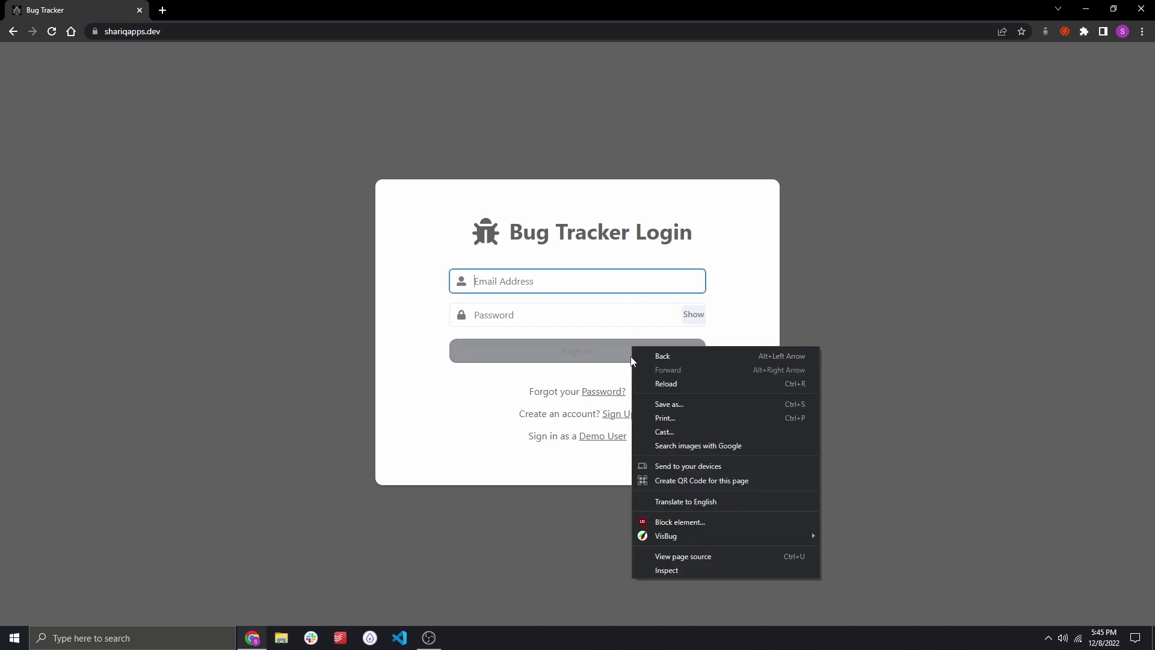
click(602, 436)
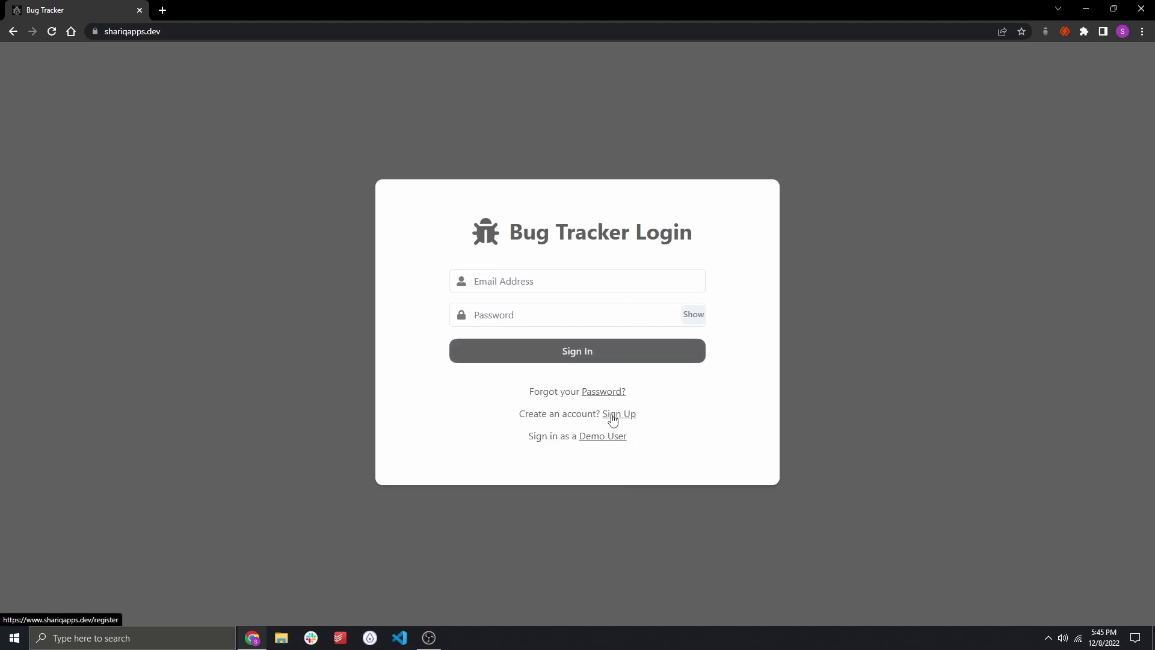
click(607, 414)
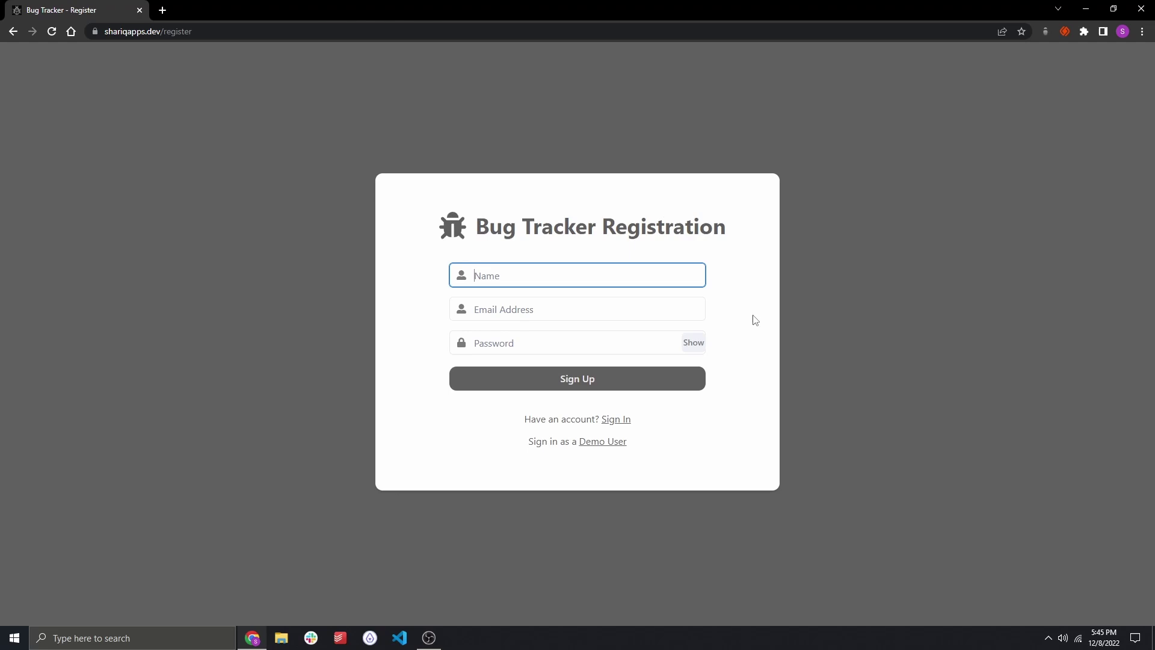
text(Shariq Ali)
key(Tab)
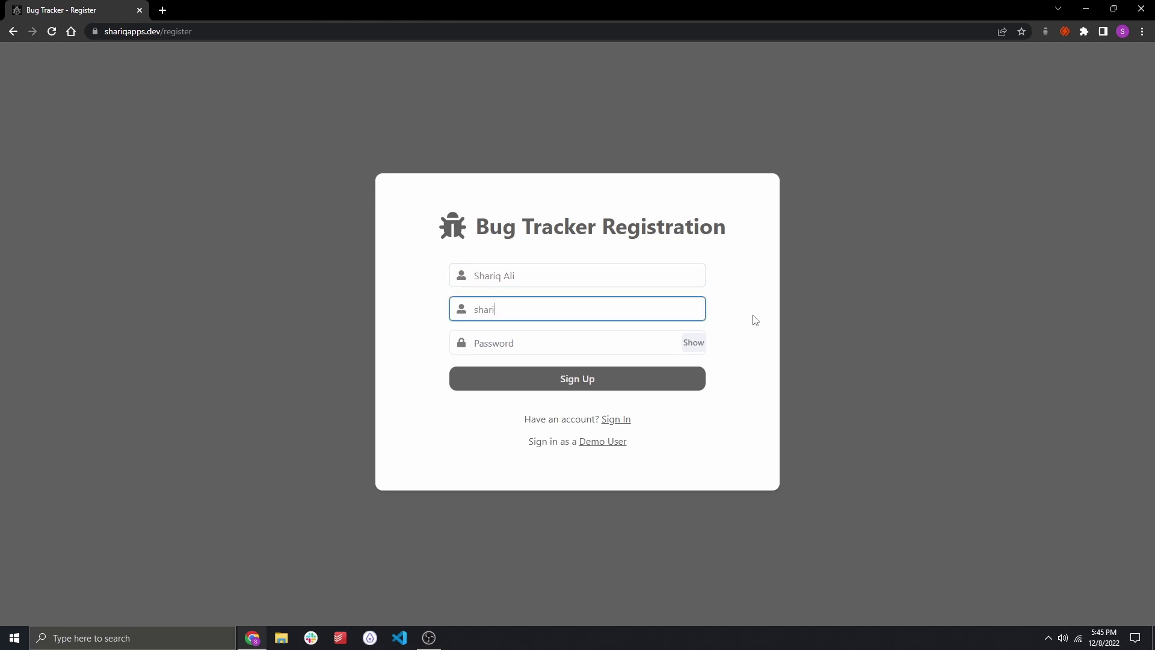
key(Tab)
text(••••••••)
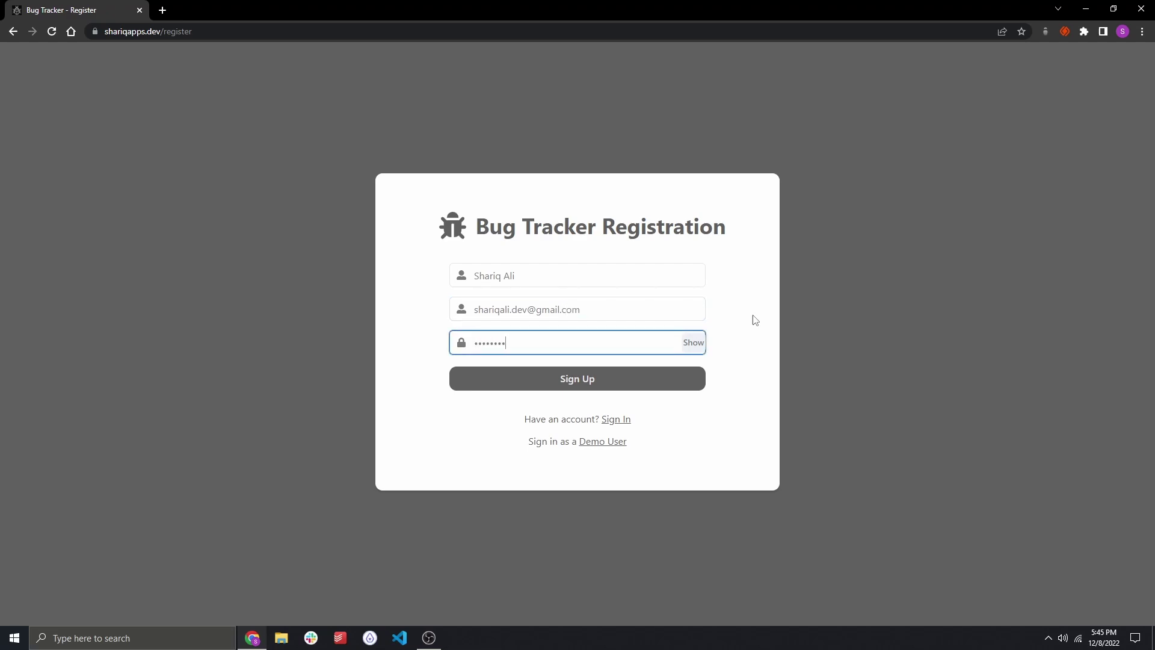
key(Return)
Clear the previously entered name and email address from the registration form.
double_click(553, 283)
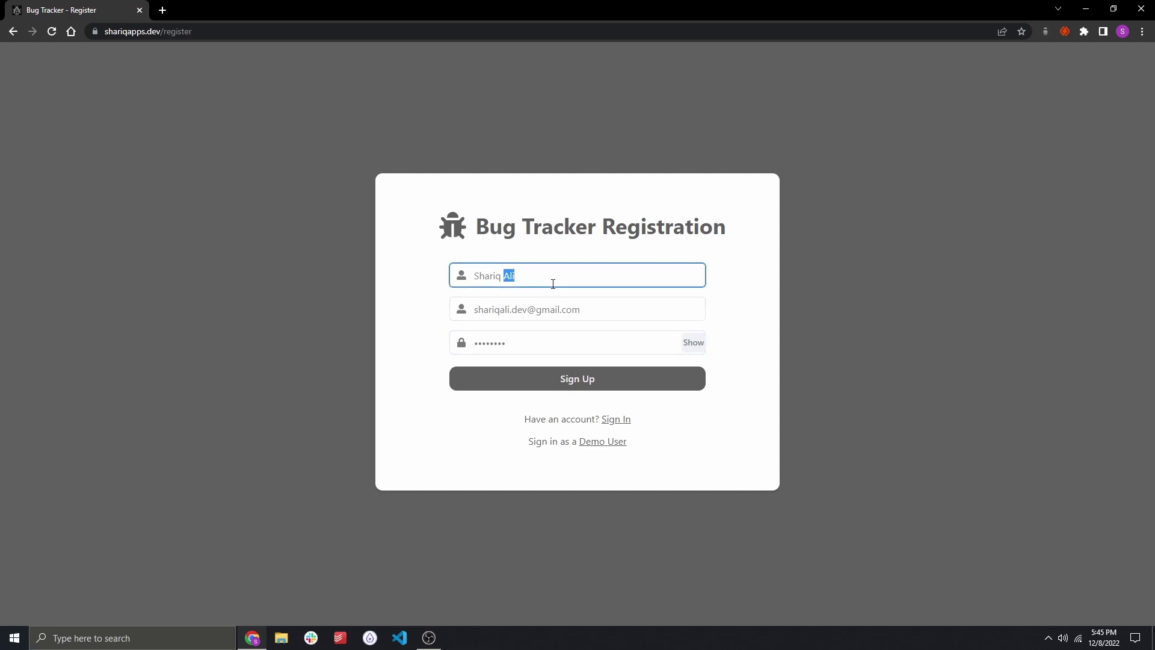
triple_click(552, 284)
key(BackSpace)
triple_click(549, 306)
key(BackSpace)
click(542, 337)
click(548, 296)
Register a second test user with a new name, Gmail address and password.
click(546, 292)
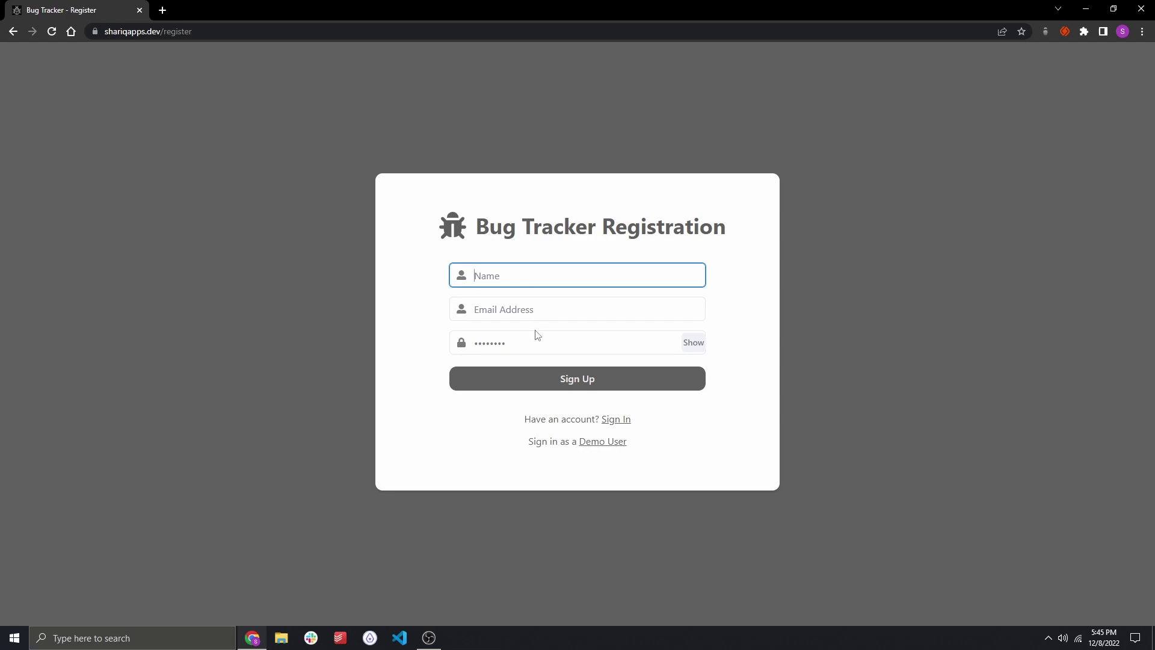
text(GITO BASH)
key(Tab)
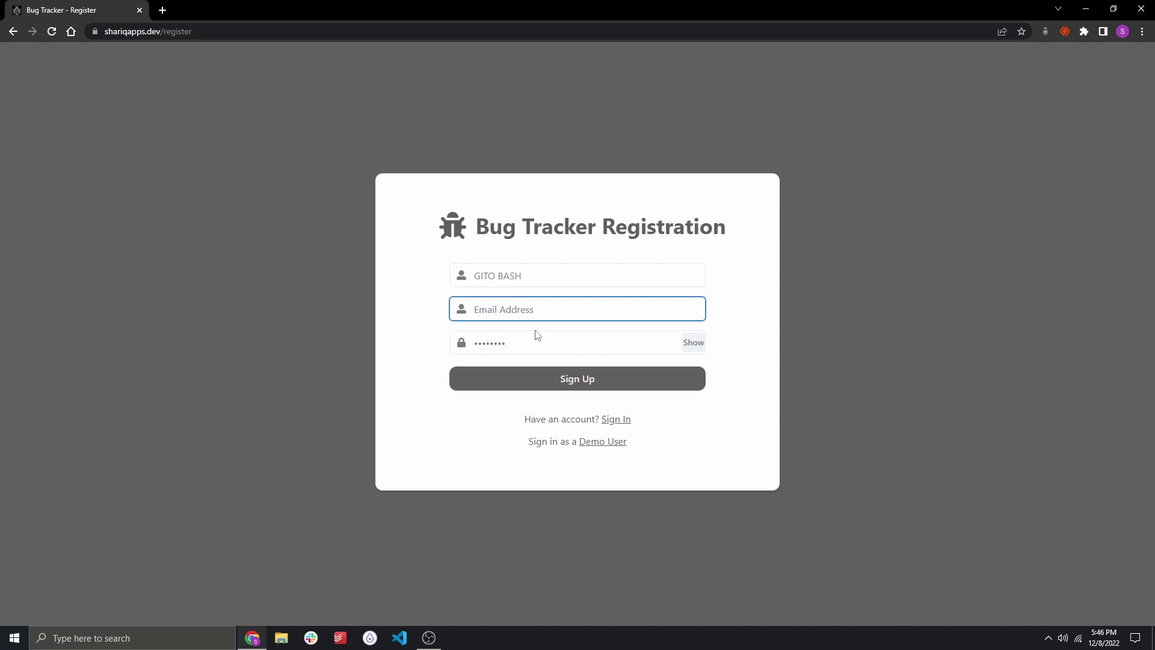
key(Tab)
text(password)
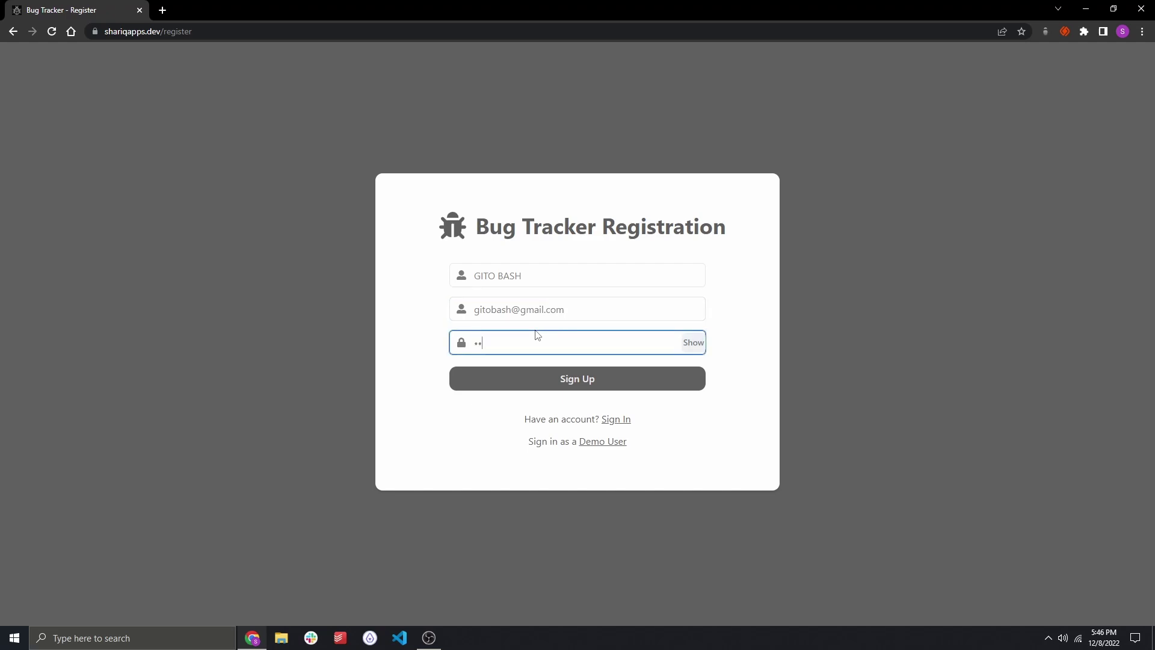
key(Return)
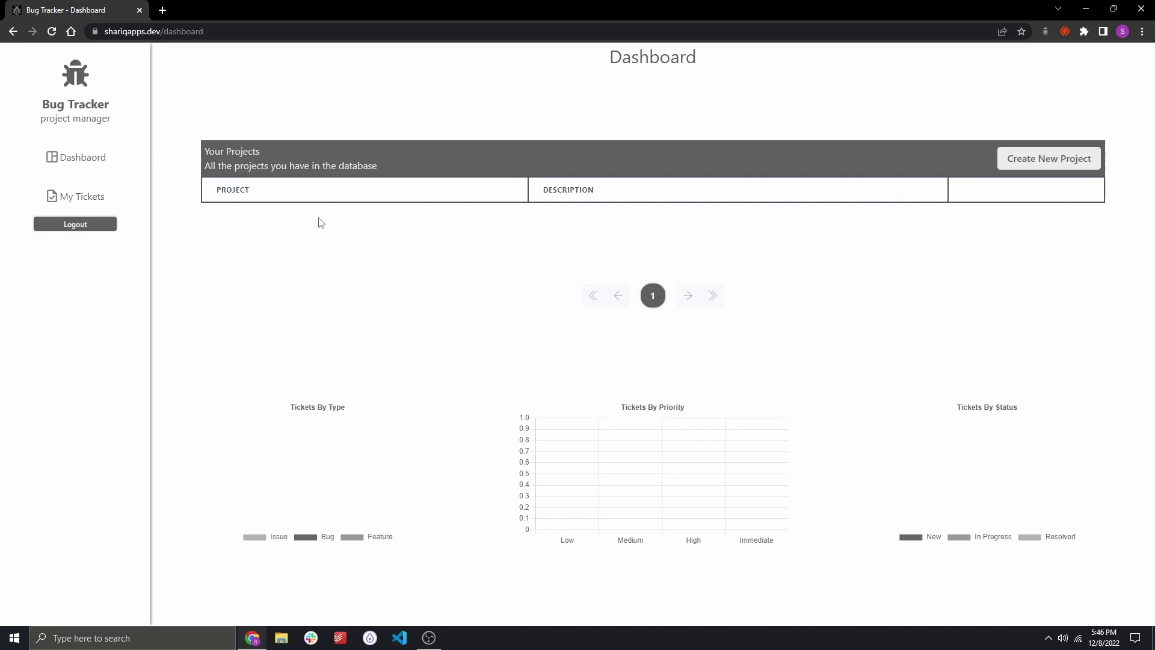
Log out and sign back in through the demo option as Demo Admin.
click(97, 225)
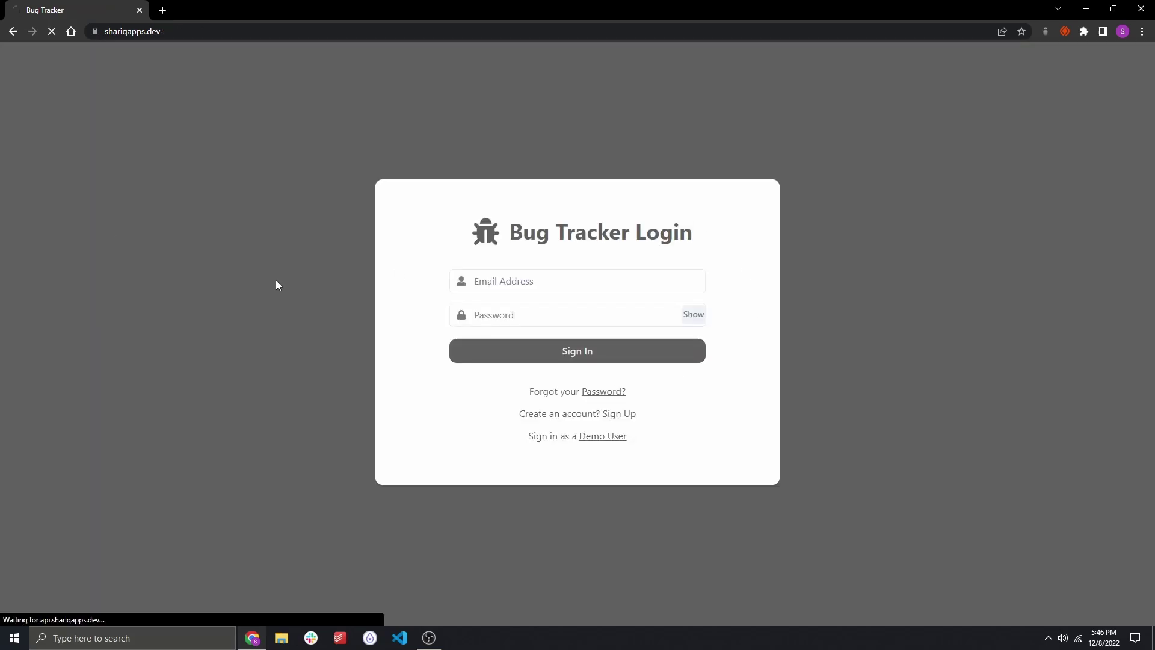
click(594, 443)
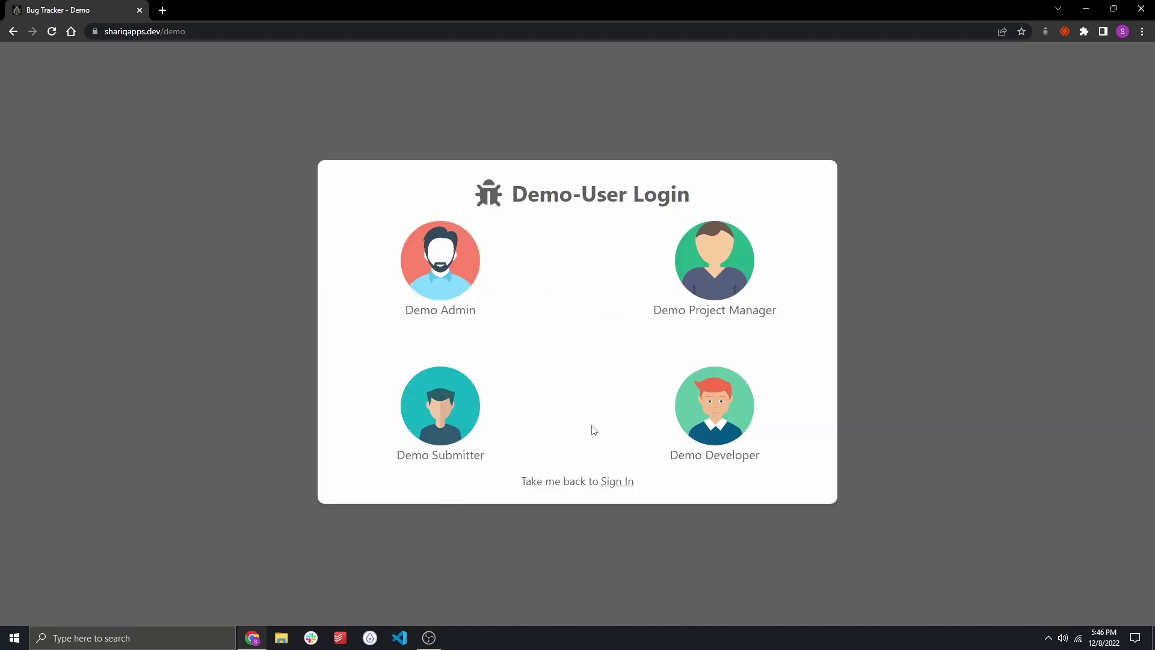
click(426, 266)
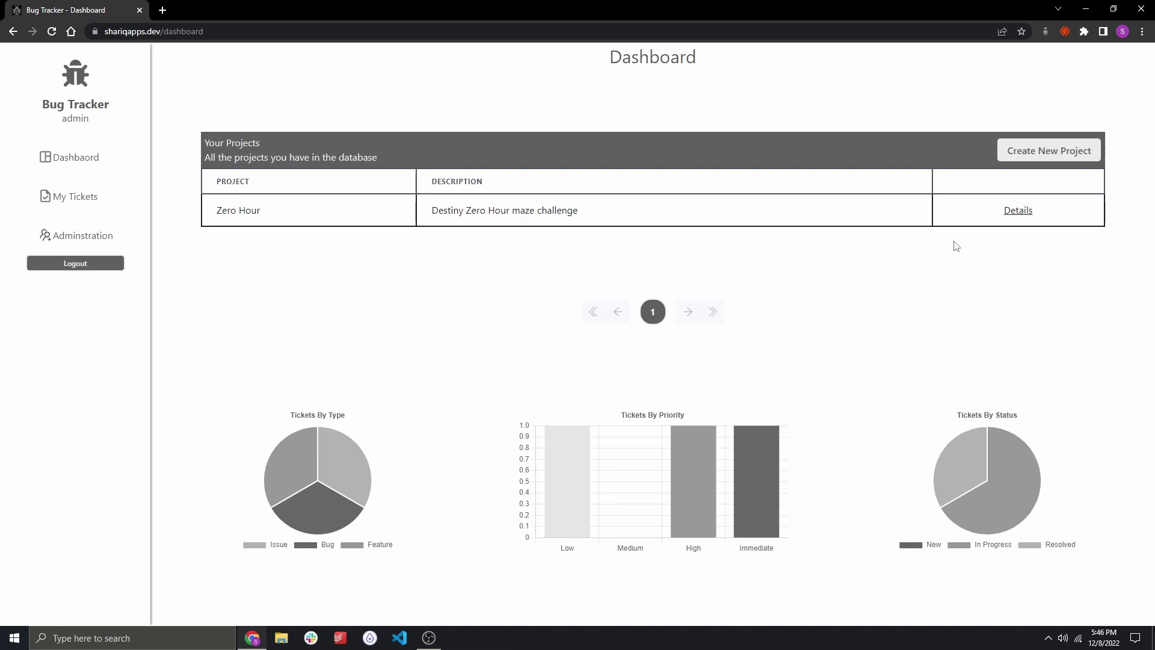
Create a project named 'Random Project' with the description 'random project'.
drag(213, 210, 510, 212)
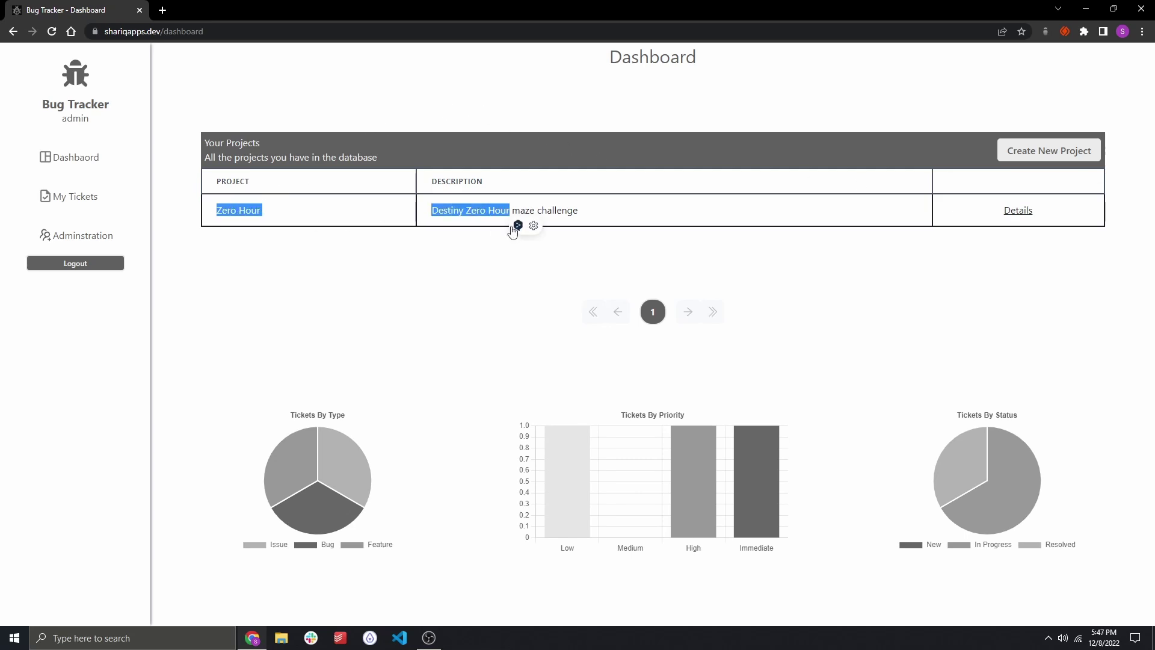
click(643, 218)
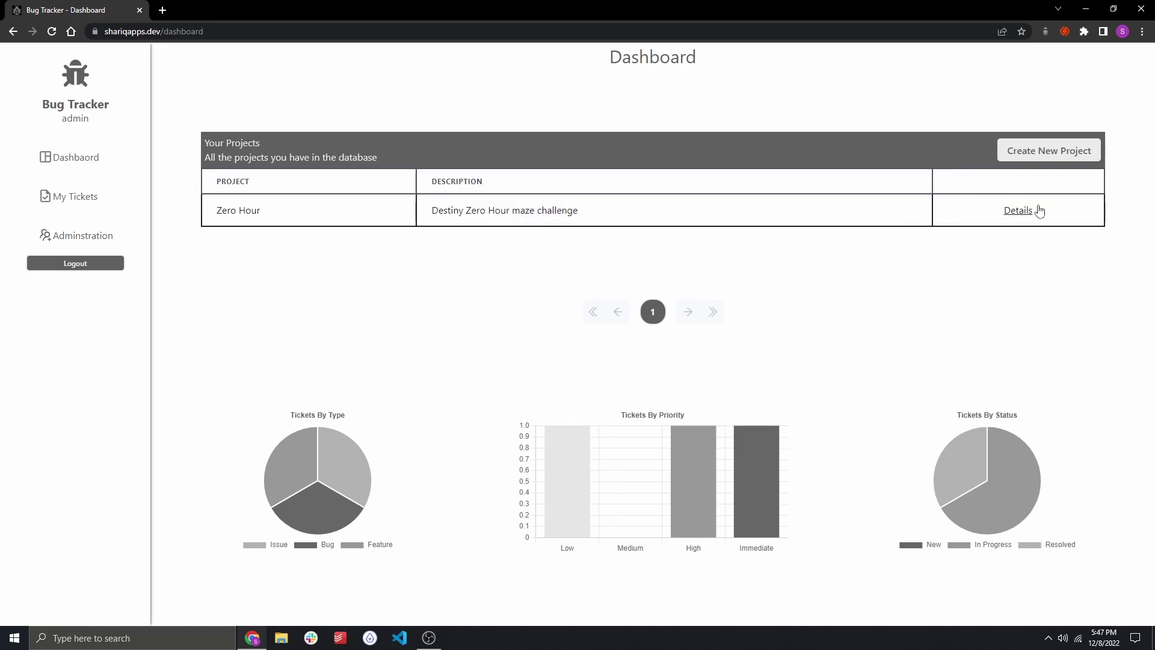
click(1035, 151)
click(673, 297)
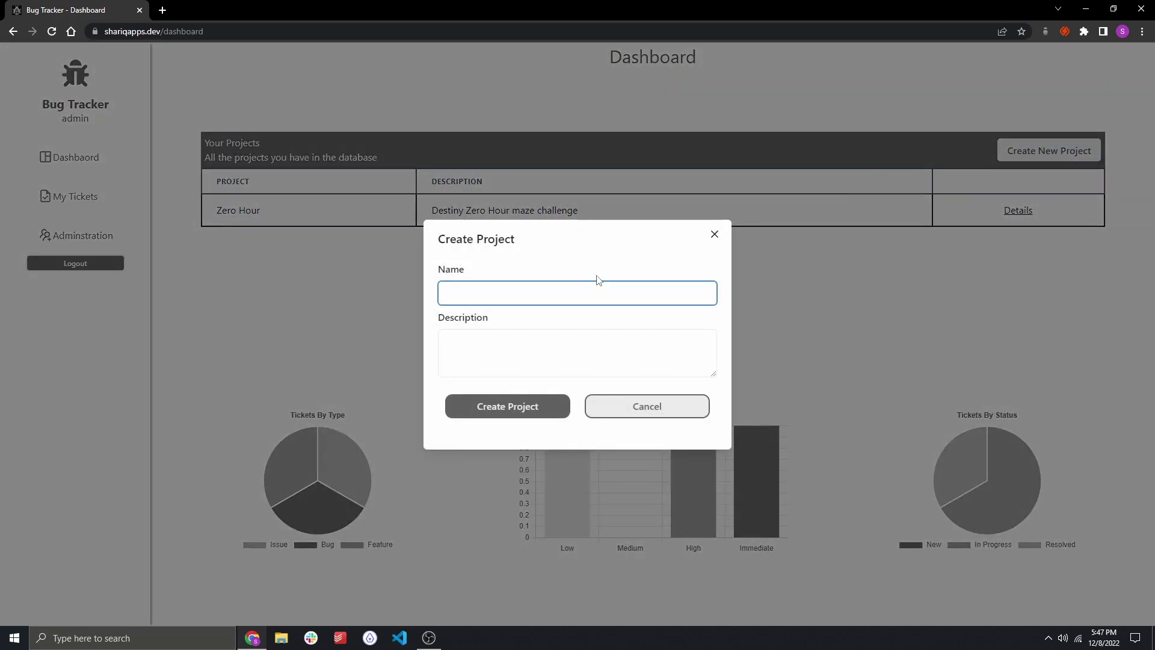
text(Random Project)
key(Tab)
text(random proje)
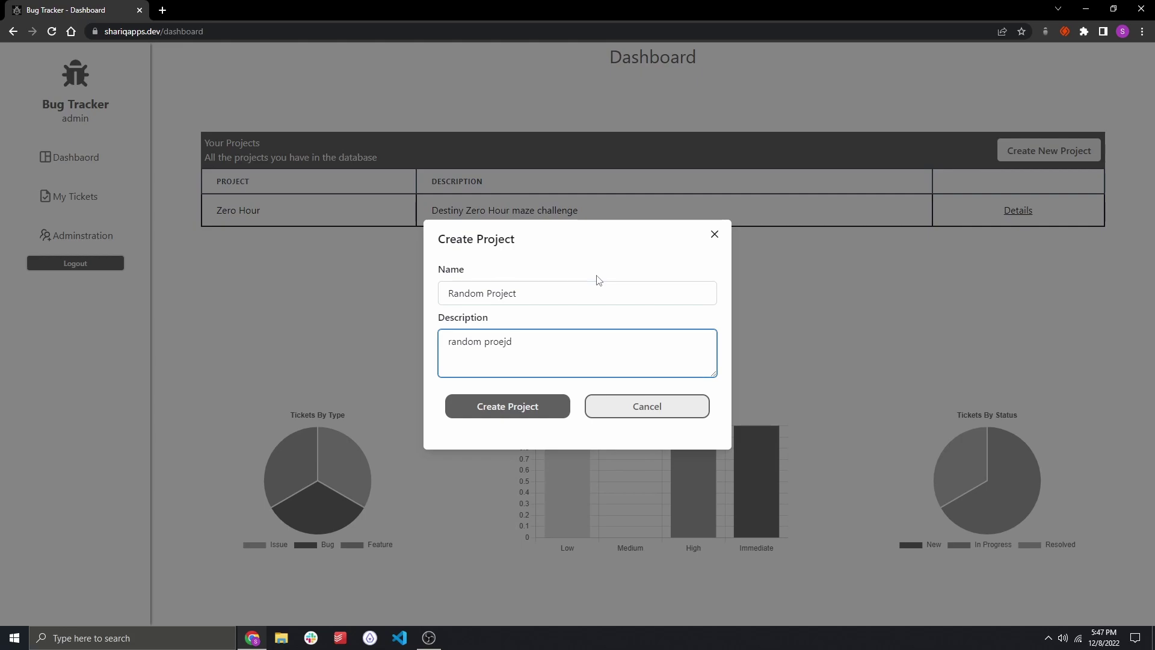
key(BackSpace)
key(BackSpace)
key(BackSpace)
key(BackSpace)
key(BackSpace)
text(project)
click(513, 406)
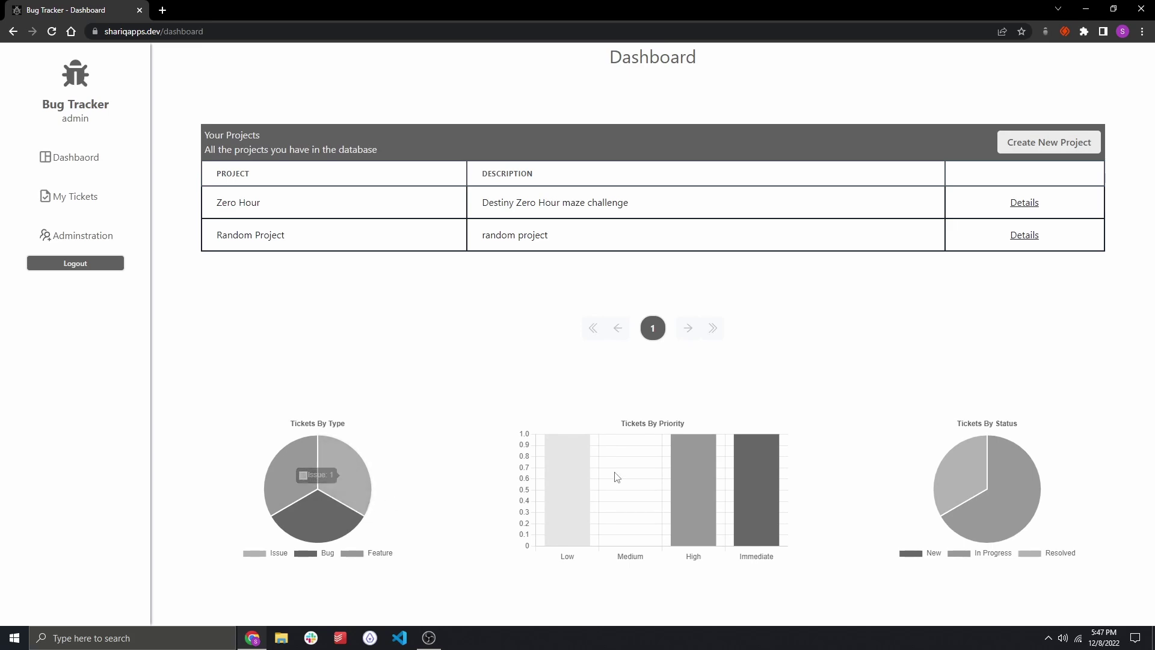
mouse_move(287, 498)
mouse_move(993, 493)
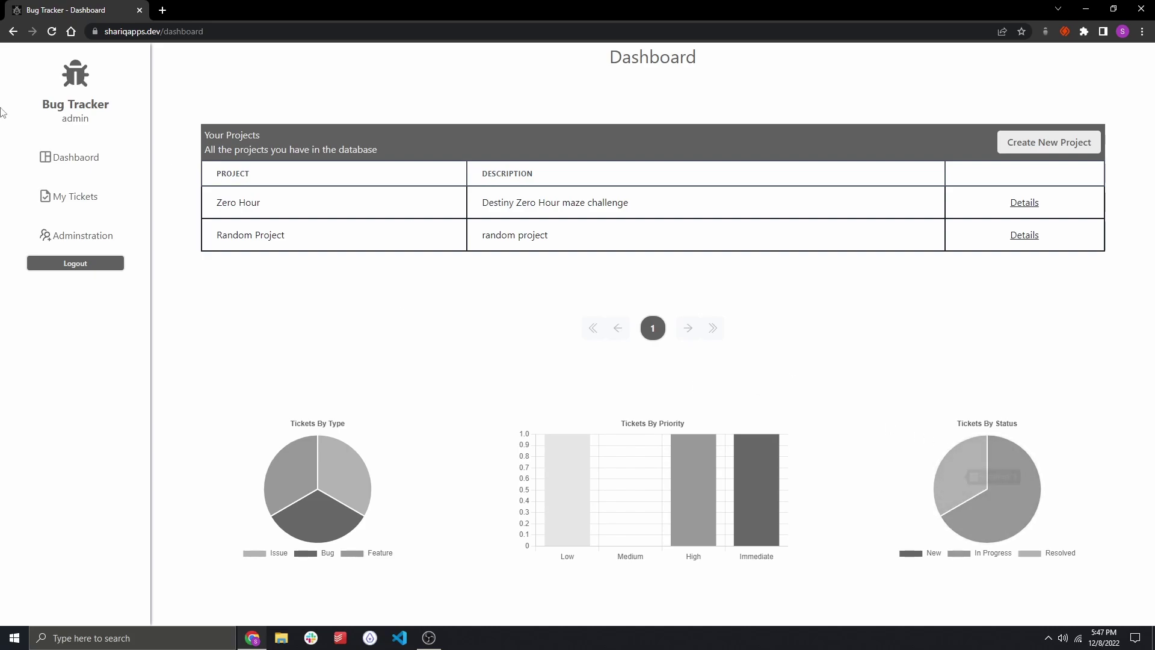
drag(60, 119, 103, 123)
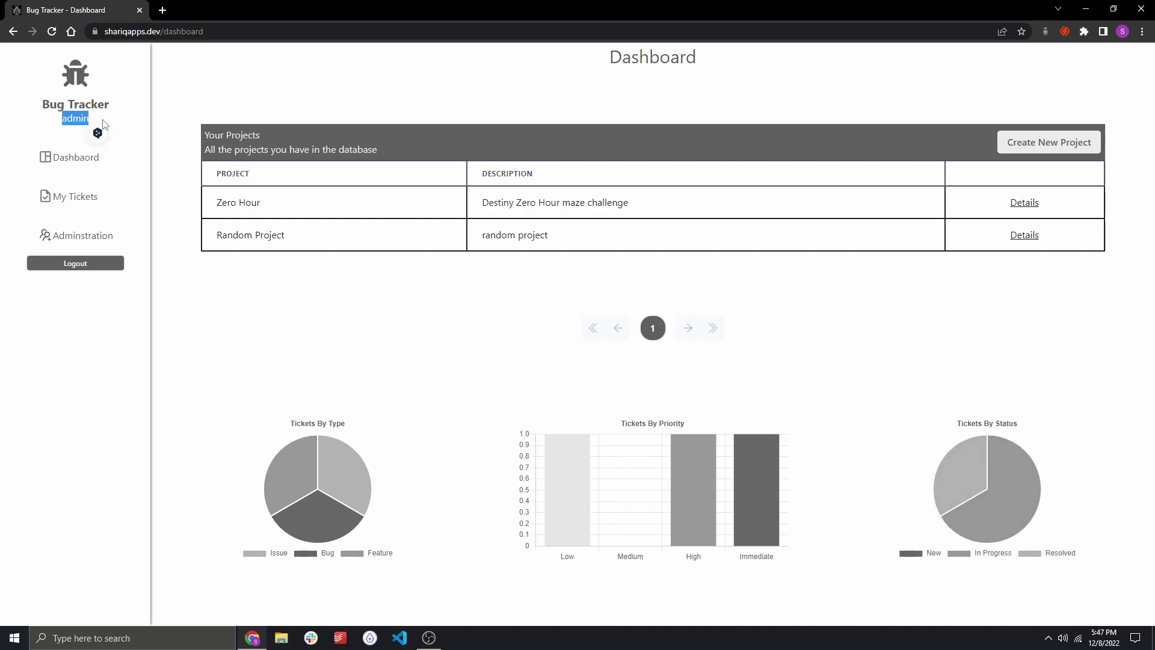
click(322, 493)
triple_click(85, 104)
double_click(76, 118)
click(70, 133)
click(86, 162)
click(74, 196)
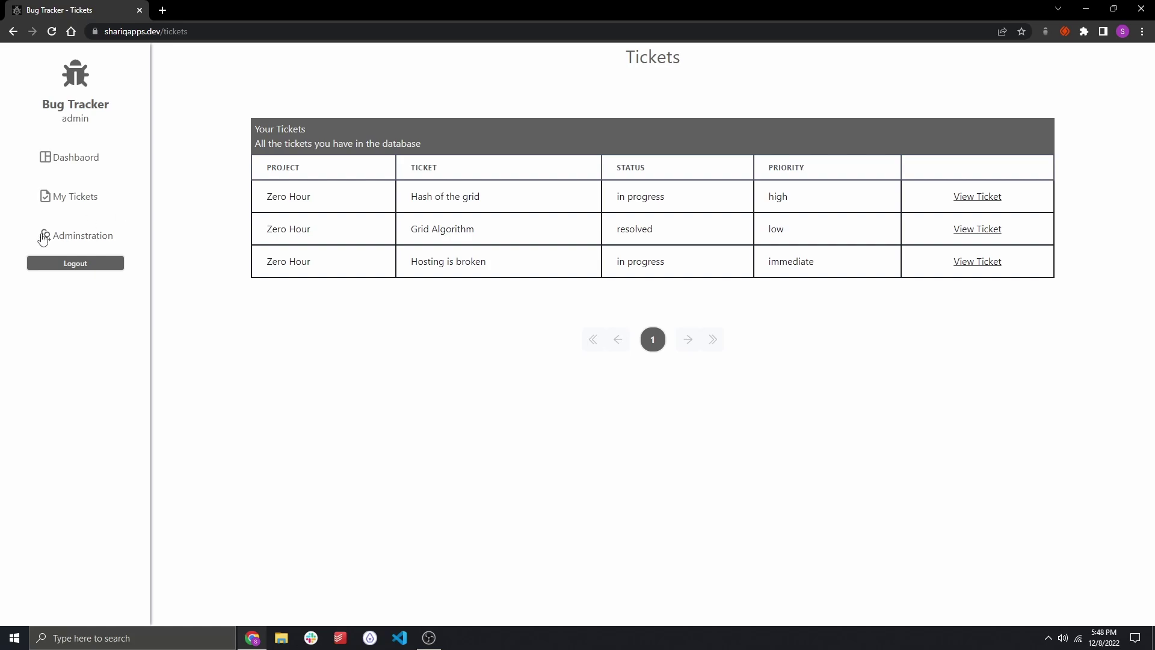
click(44, 238)
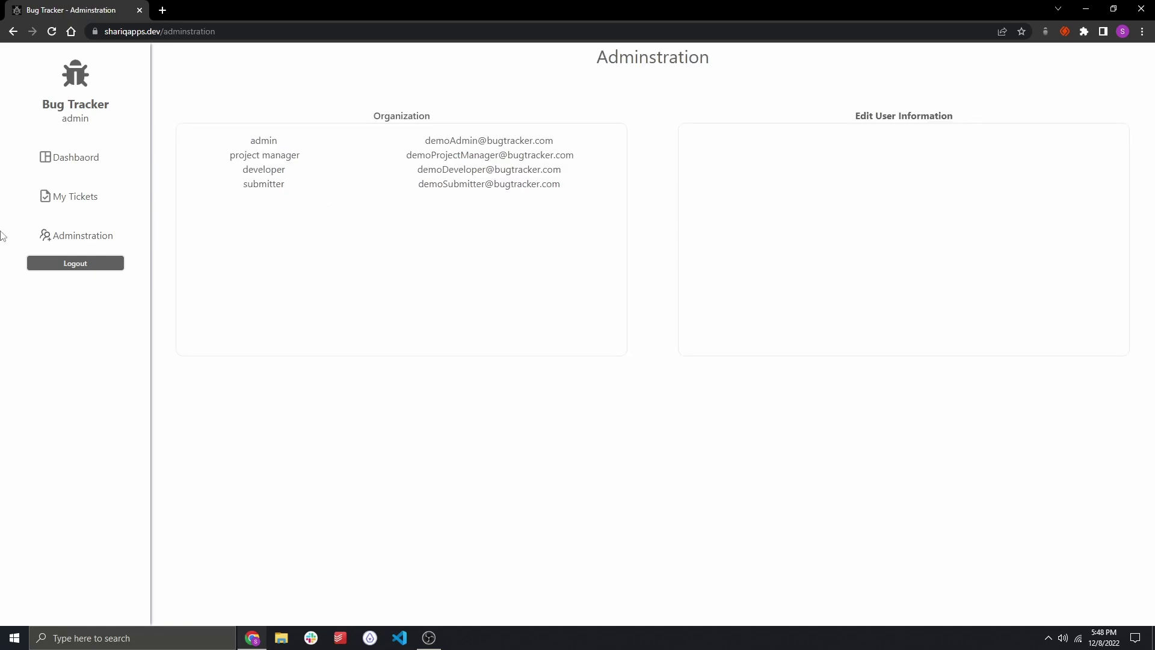
drag(40, 236, 142, 229)
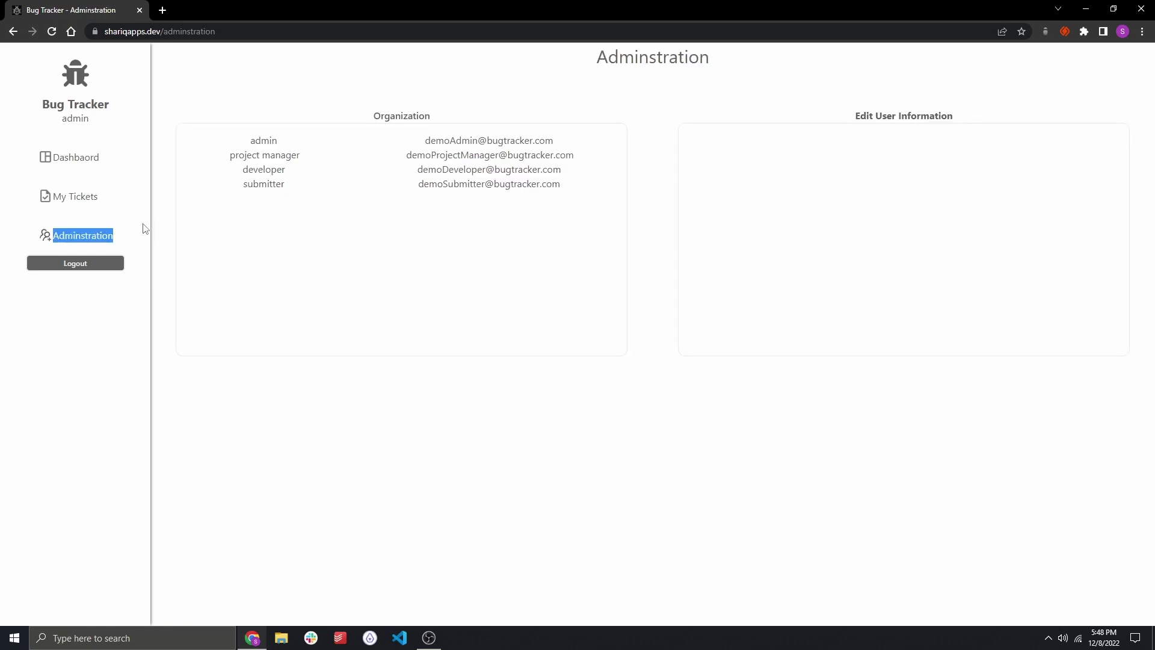
click(58, 124)
click(90, 206)
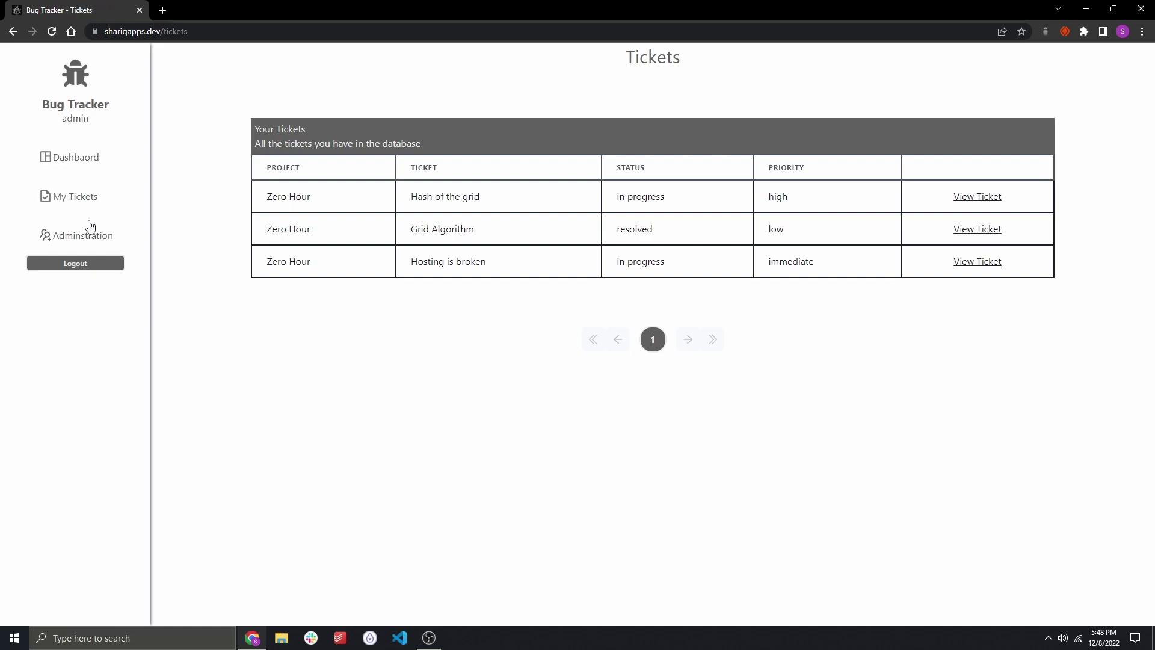
click(88, 228)
click(88, 209)
click(88, 230)
click(88, 236)
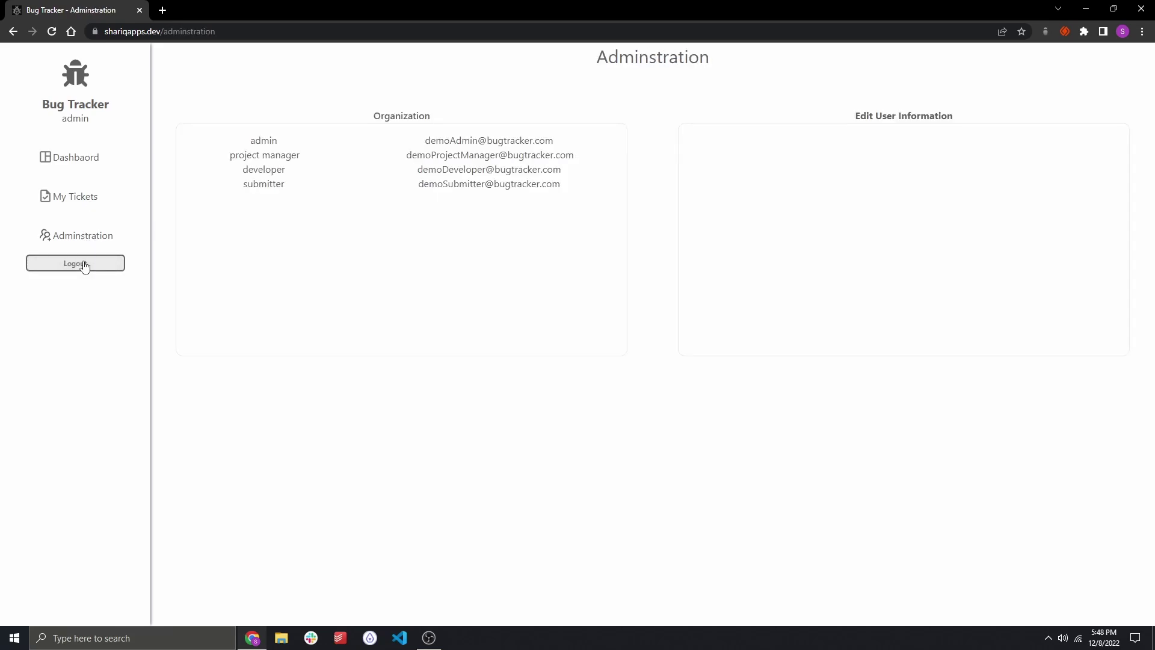
click(86, 267)
click(110, 151)
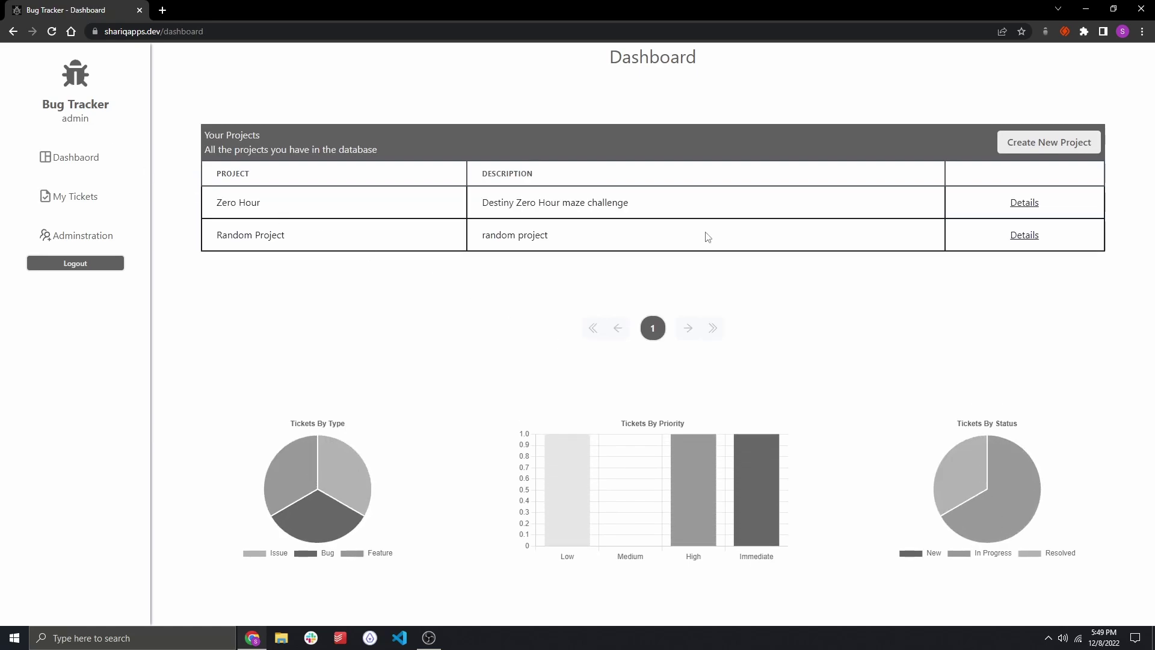
Open the Zero Hour TESTING project, cancel its edit form, and delete the project.
click(1030, 202)
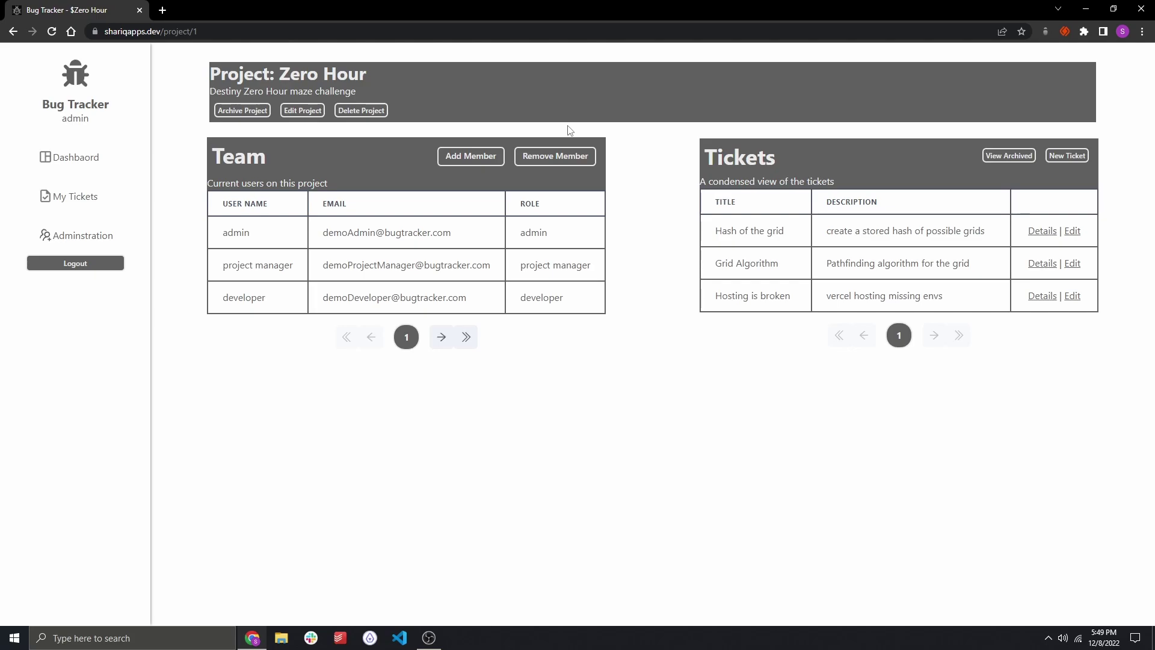
drag(210, 74, 507, 80)
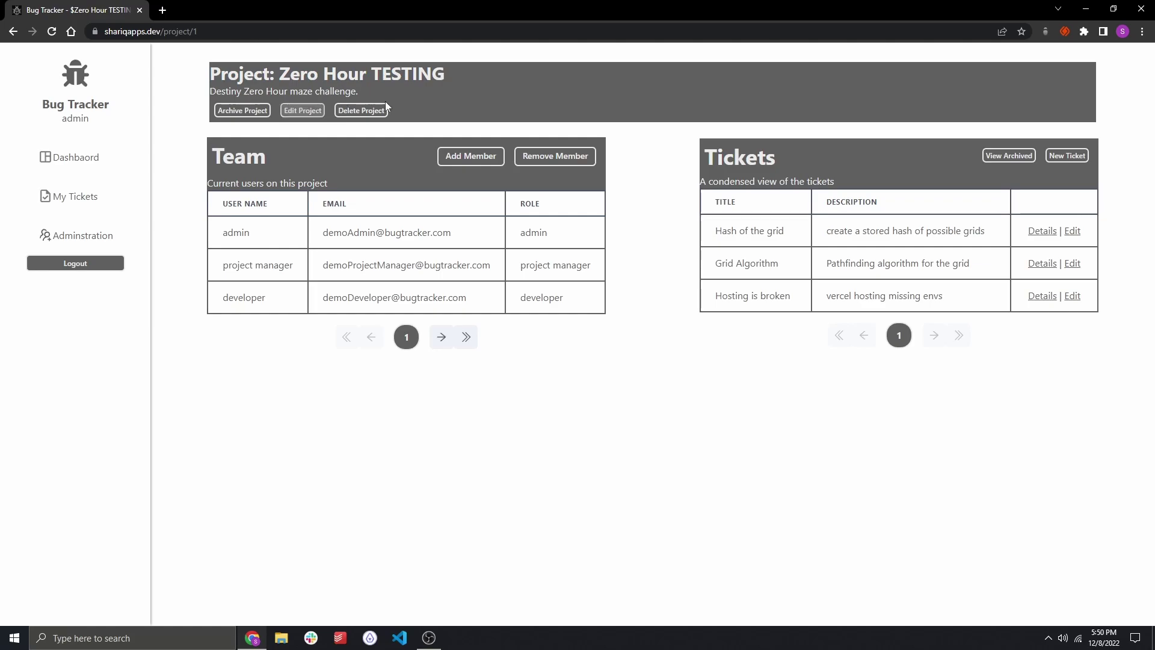
click(302, 110)
click(601, 405)
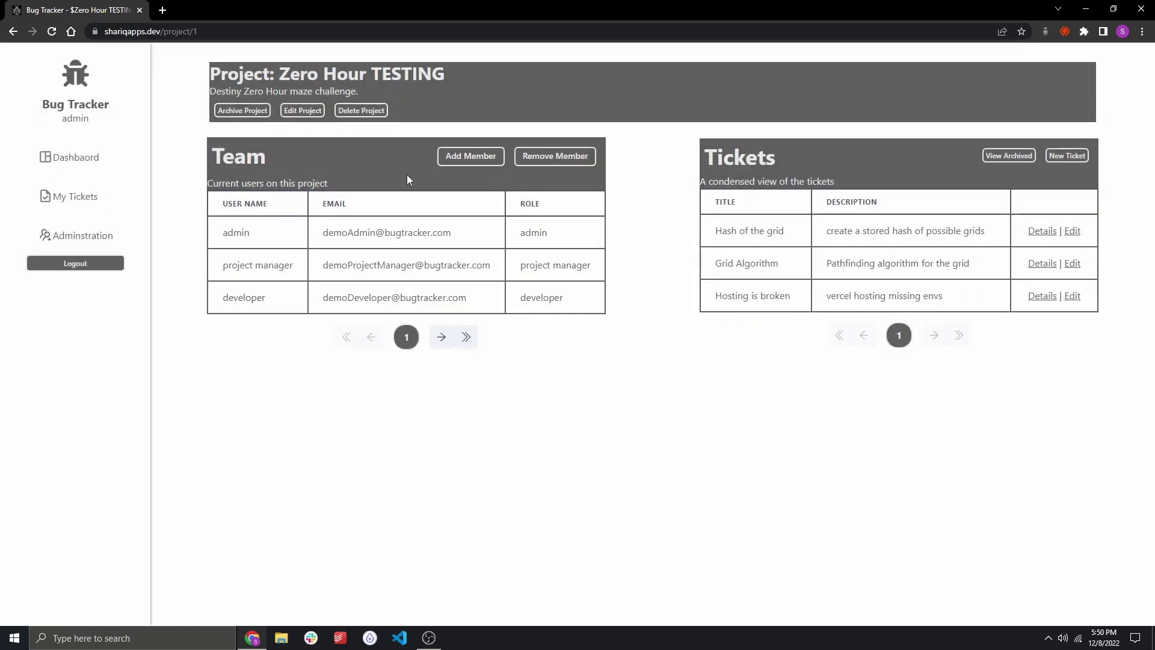
click(363, 111)
click(673, 163)
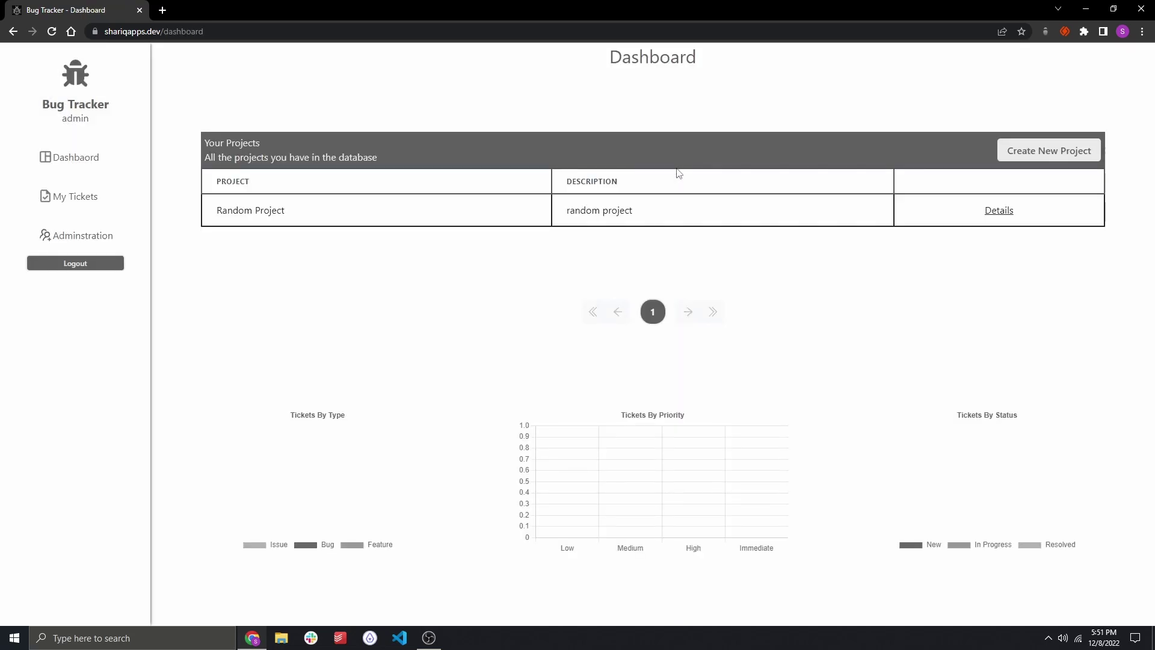
Create project 'Zero Hour' described as 'Destiny Zero Hour maze solving algorithm'.
click(1031, 156)
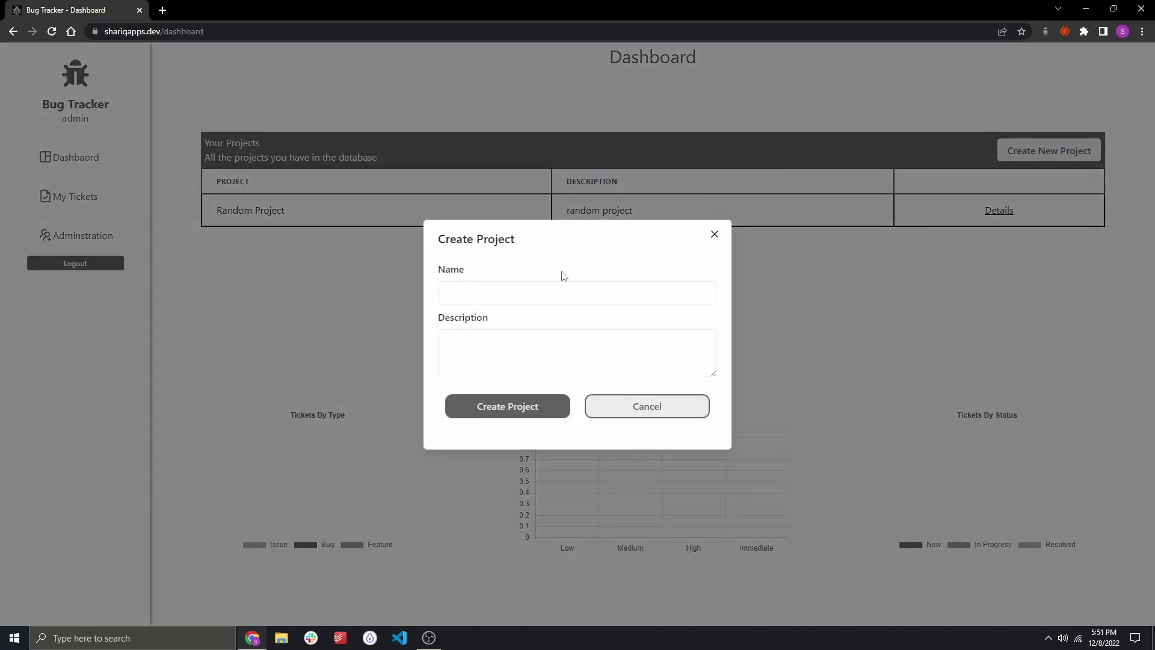
text(Zero Hour)
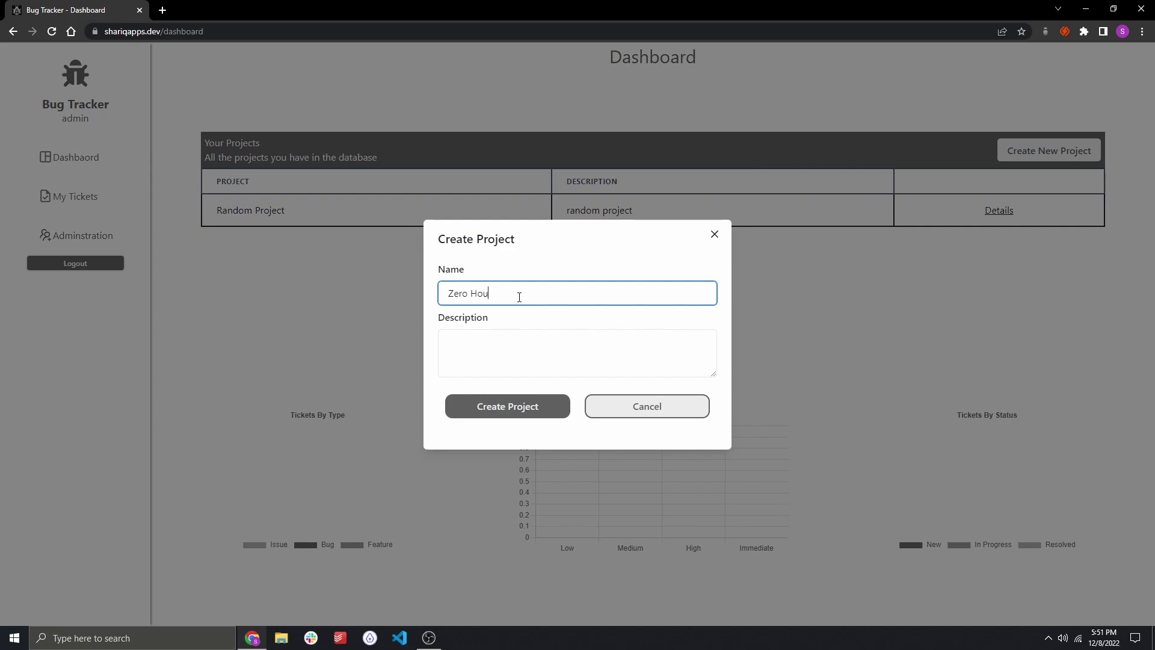
key(Tab)
text(Project)
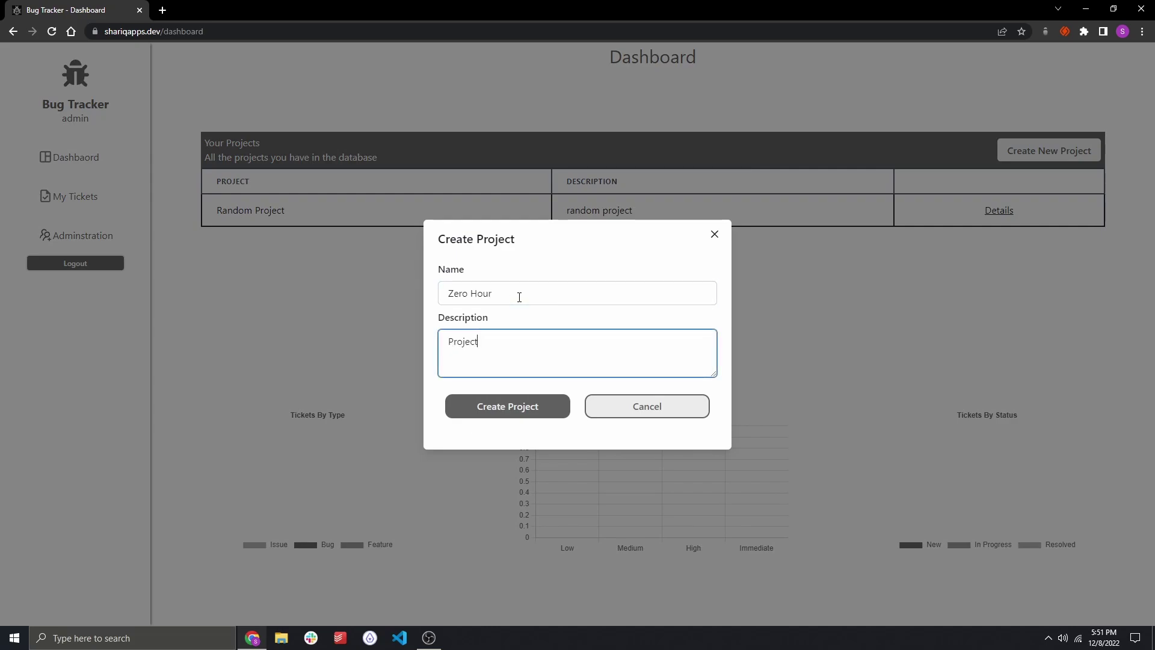
key(ctrl+BackSpace)
text(Destiny Zero Hour maze solving alg)
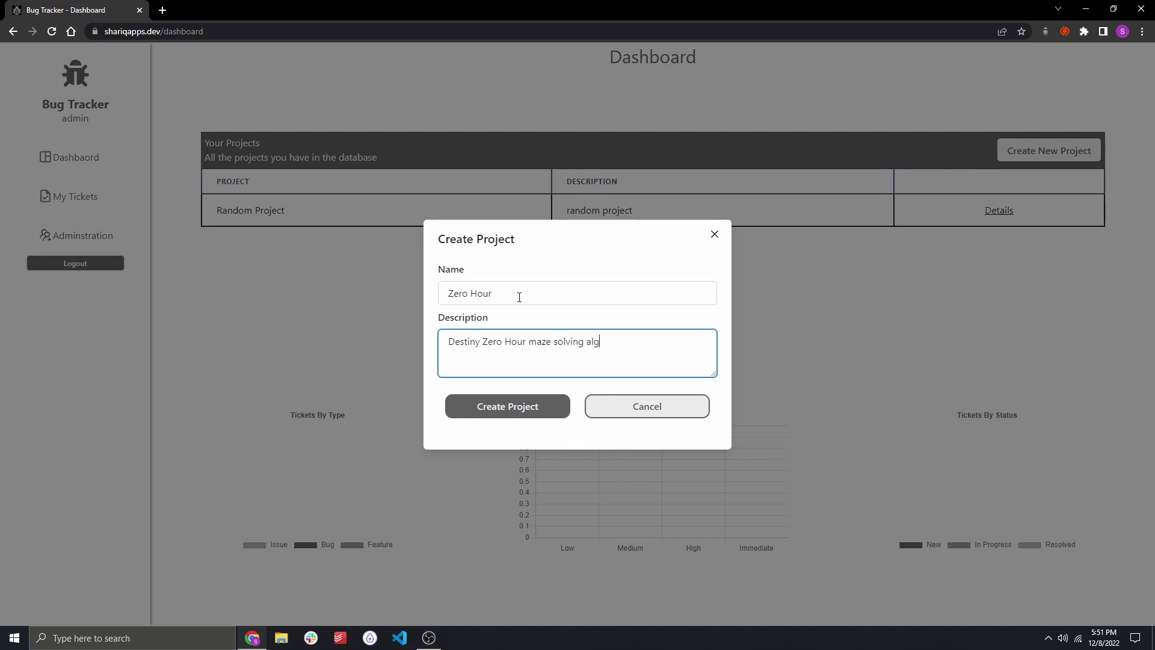
text(orithm)
click(497, 402)
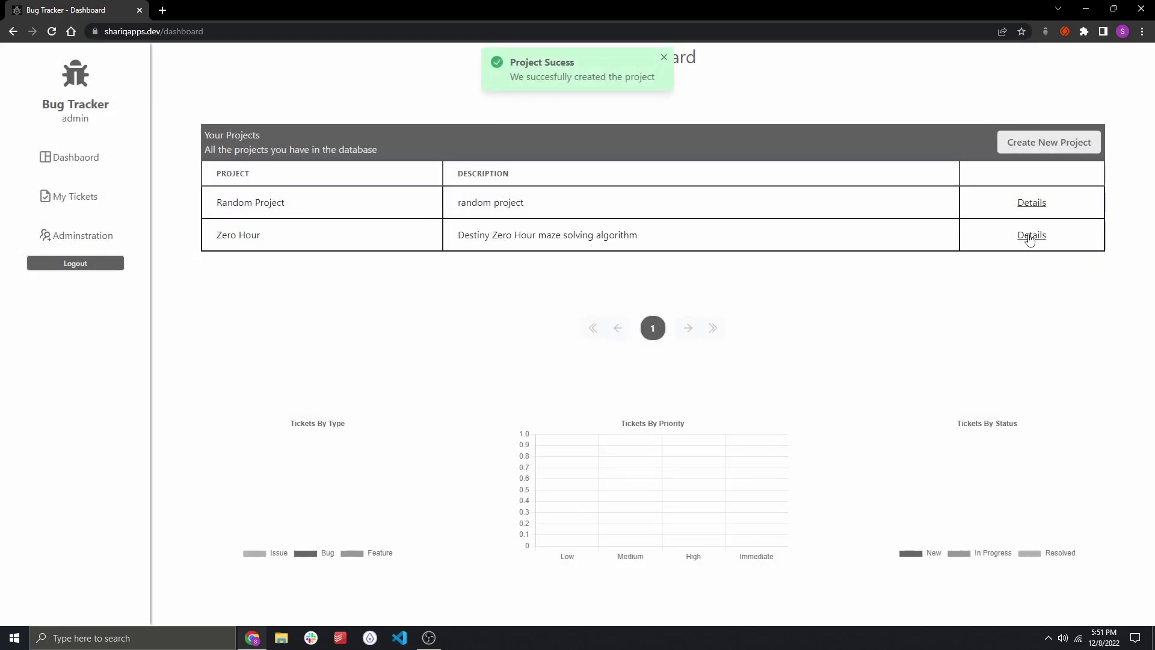
Open Zero Hour's details page and select project manager and developer in the Add Member list.
click(1031, 235)
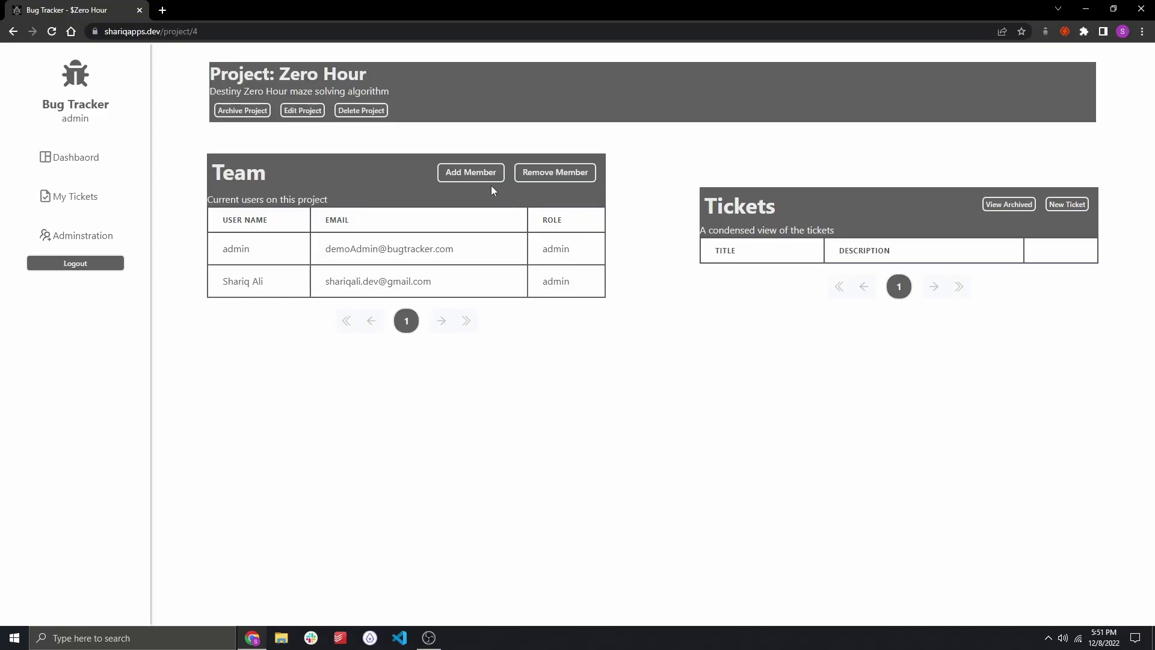
click(471, 173)
drag(475, 298, 508, 325)
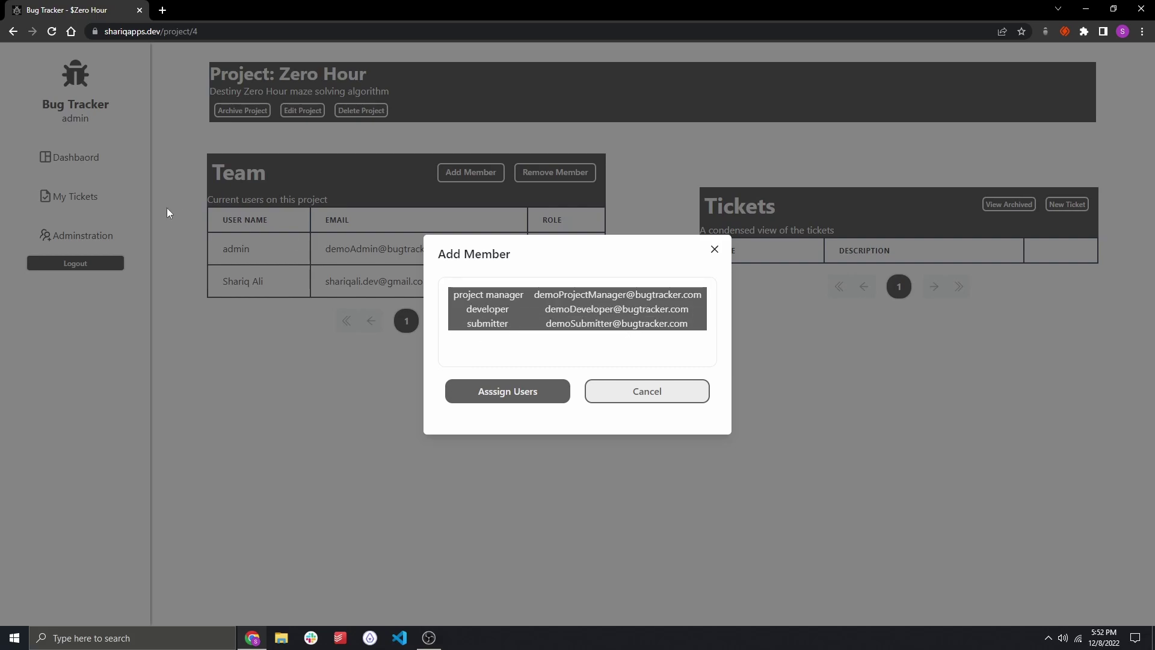
Assign the selected users and page through the Zero Hour team table.
click(538, 402)
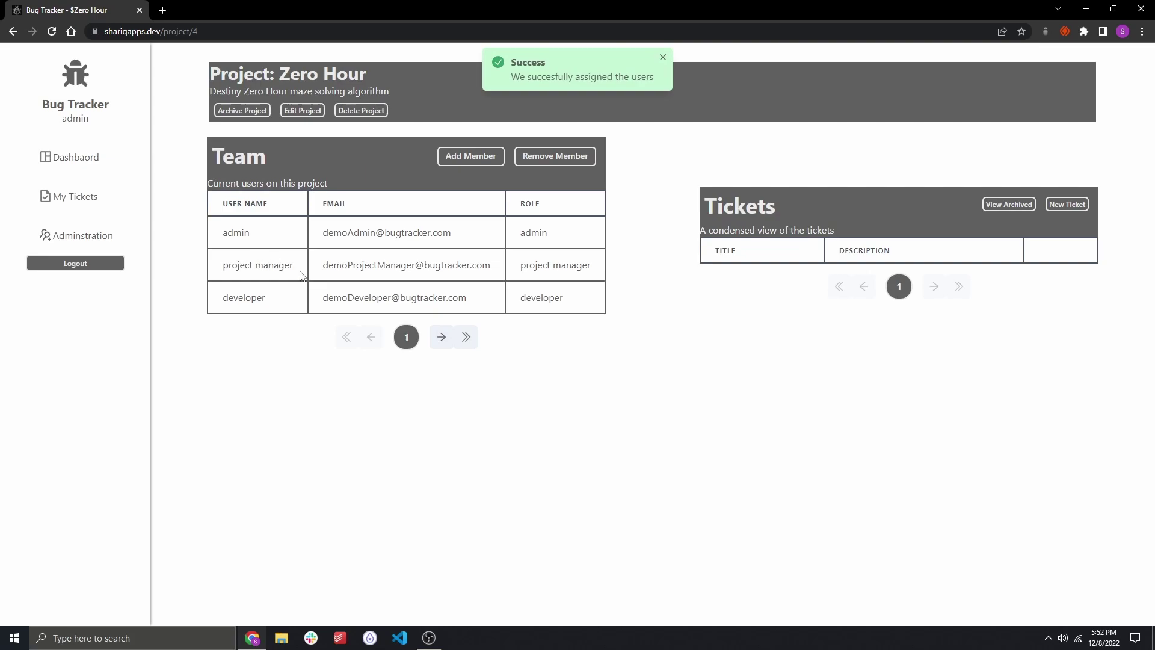
click(441, 337)
click(371, 337)
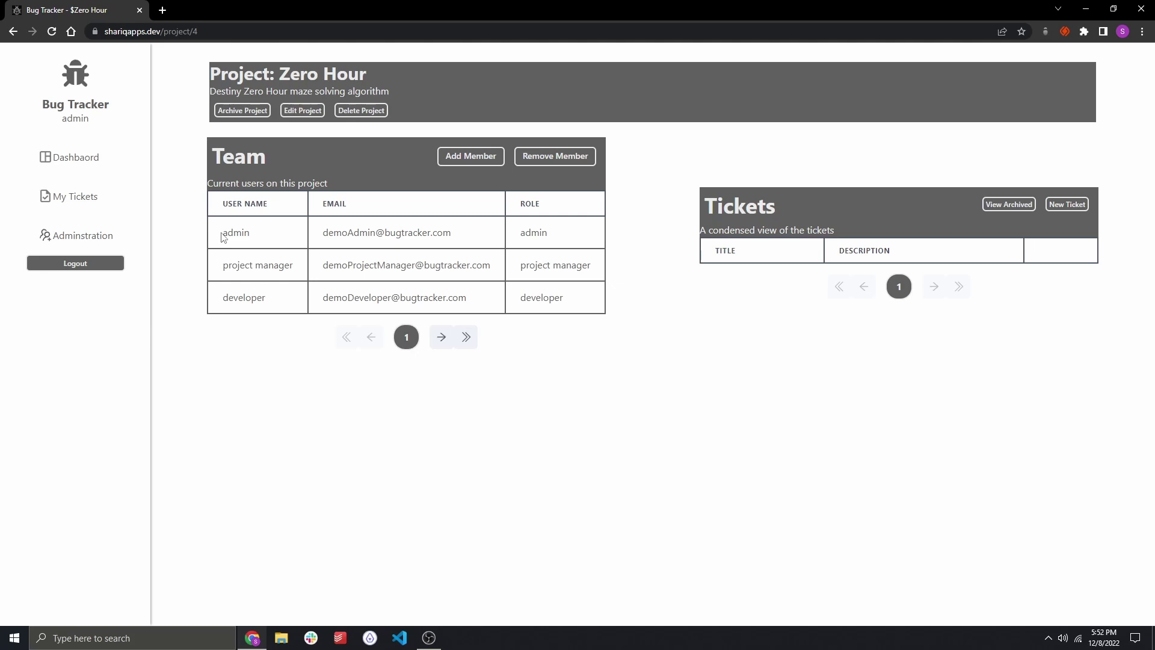
drag(227, 236, 252, 236)
double_click(230, 231)
click(540, 231)
drag(226, 267, 292, 267)
click(1086, 243)
Switch the ticket list to archived tickets and back to the regular list.
click(1022, 214)
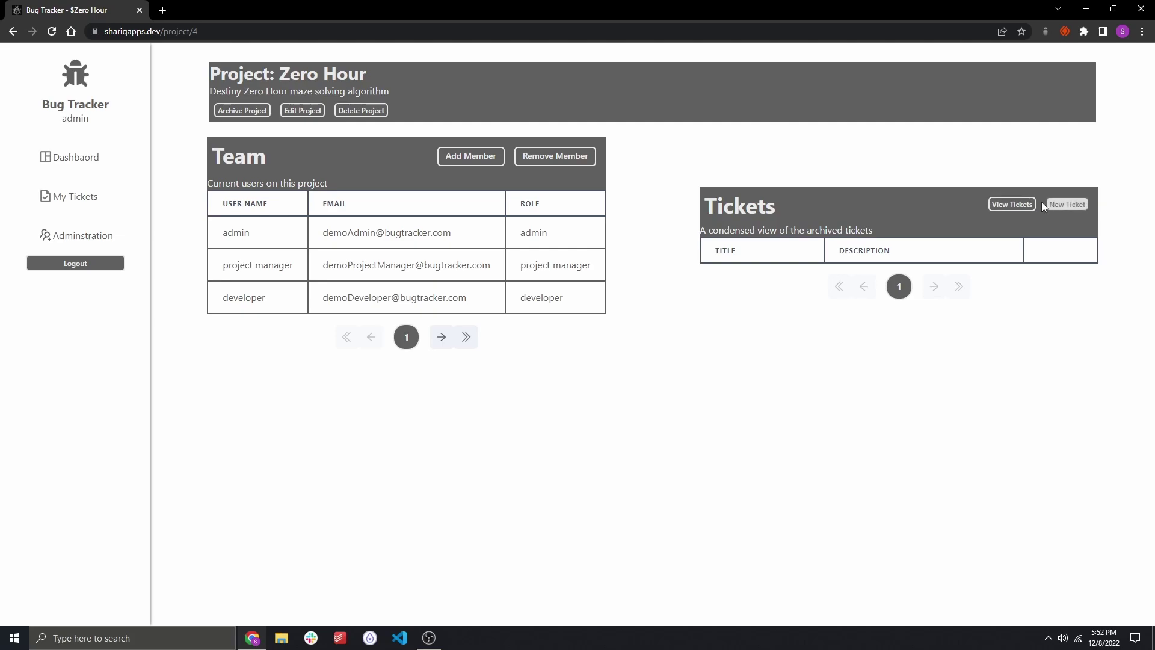
click(1023, 204)
right_click(1069, 201)
click(1068, 182)
Start a new ticket titled 'APP WIREFRAME' with description 'Create aw mple wireframe for the application'.
click(1065, 204)
click(569, 222)
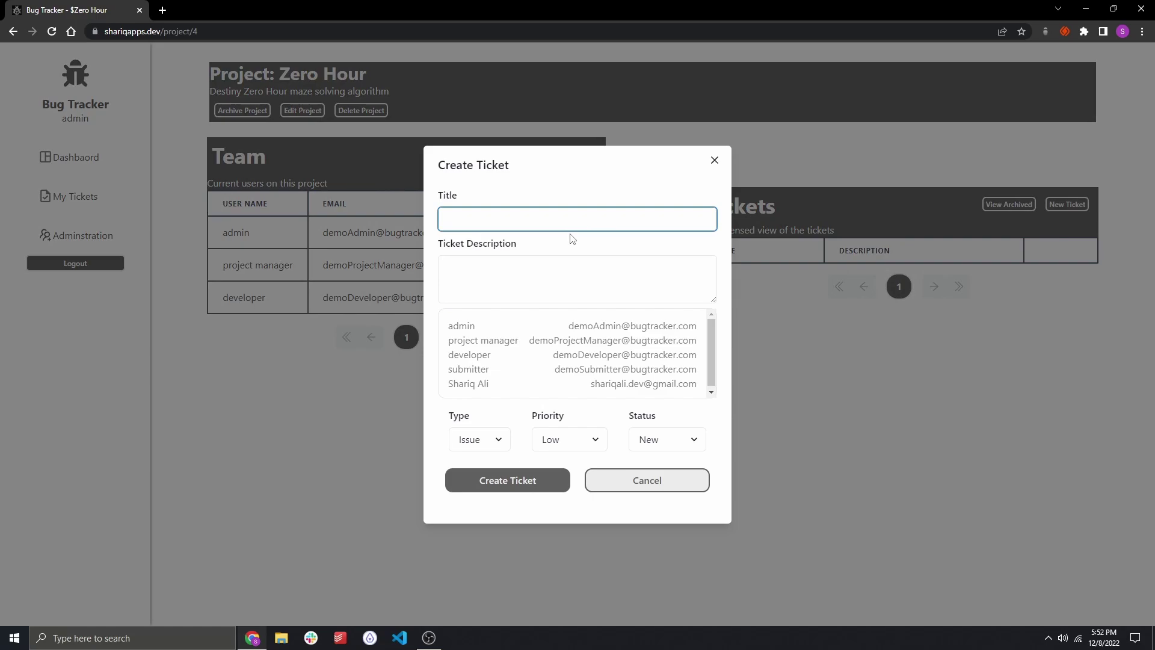
text(Create a wireframe of the UI site)
key(BackSpace)
key(BackSpace)
key(BackSpace)
key(BackSpace)
key(BackSpace)
key(BackSpace)
key(BackSpace)
key(ctrl+a)
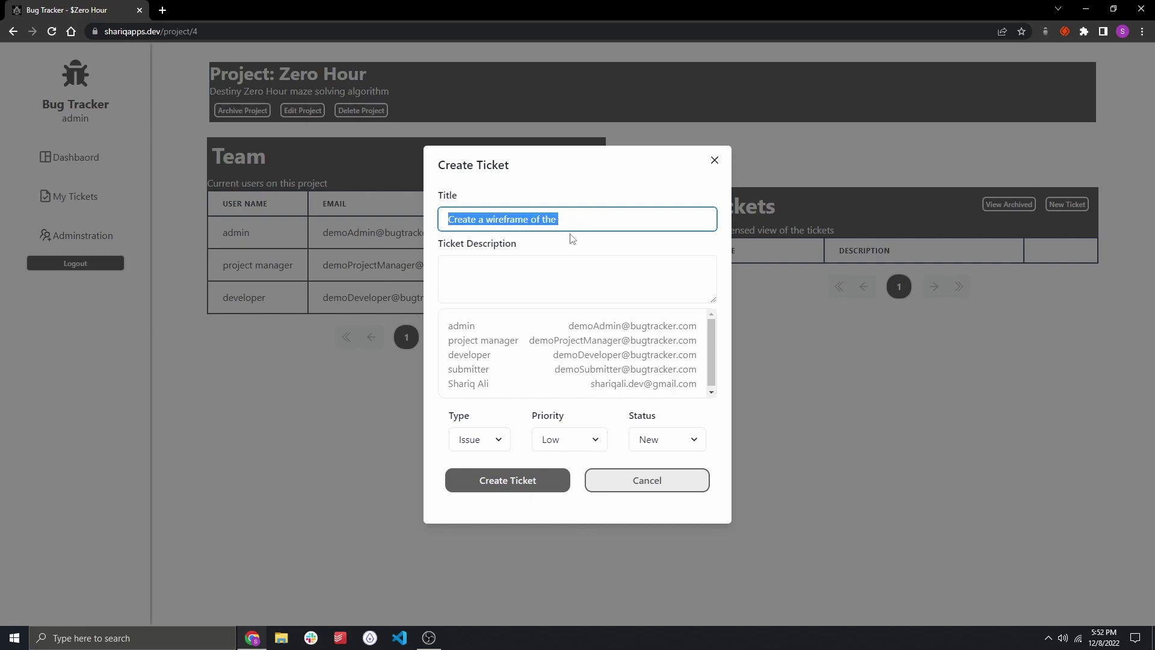
text(APP WIREFRAME)
key(Tab)
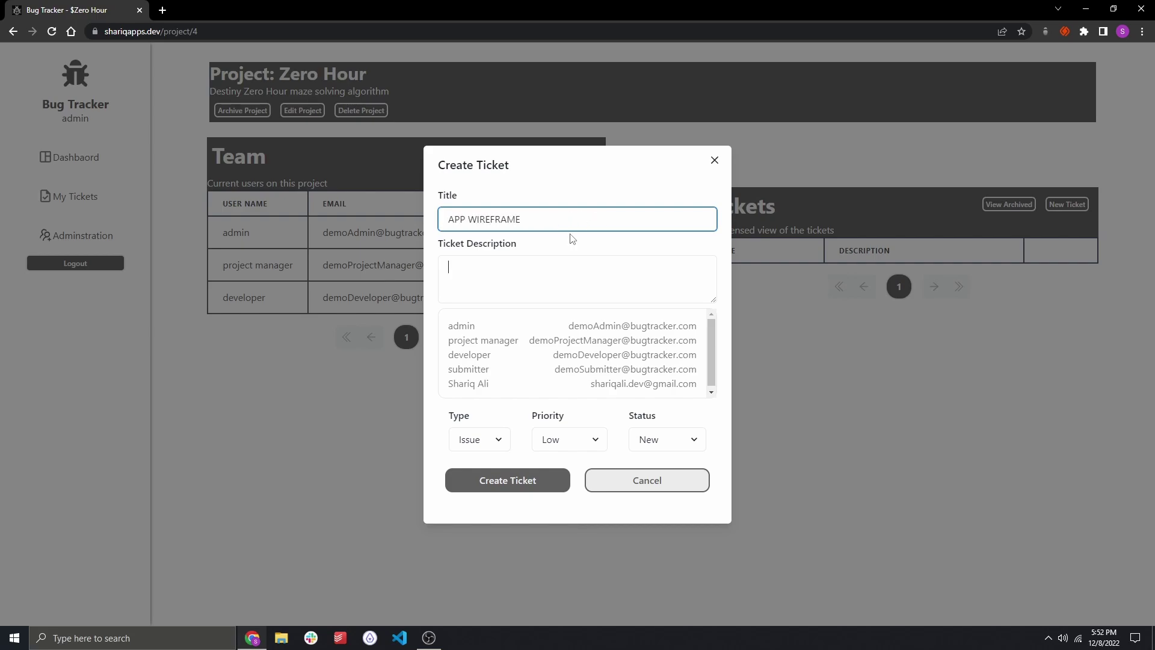
text(Create aw )
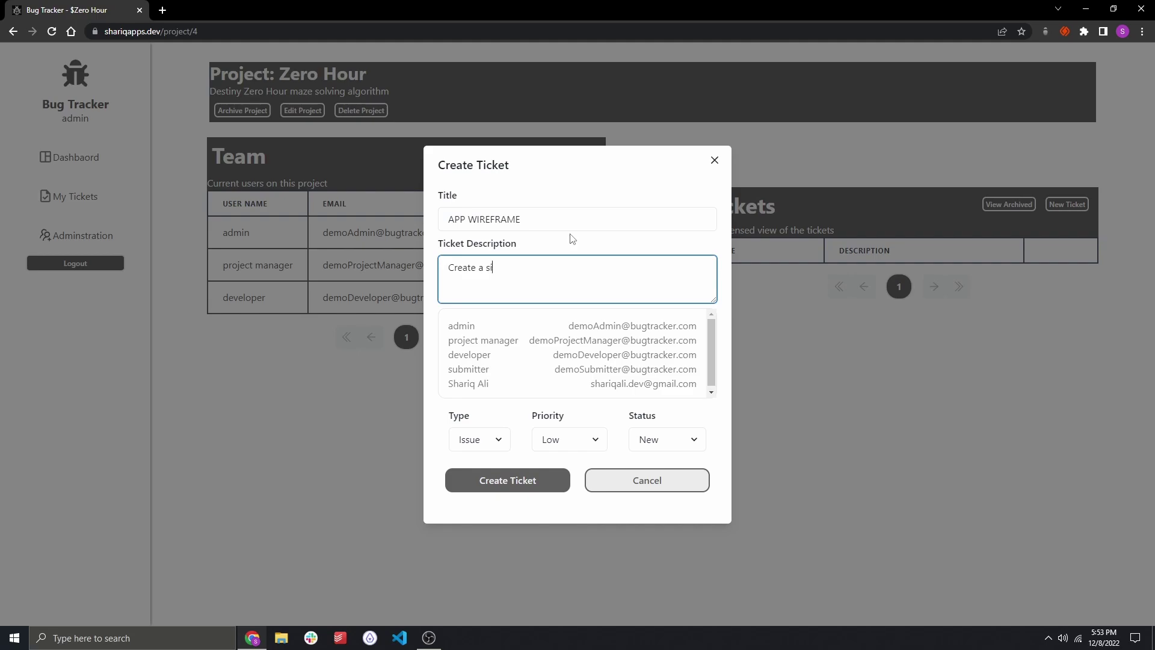
text(mple wireframe for the applicati)
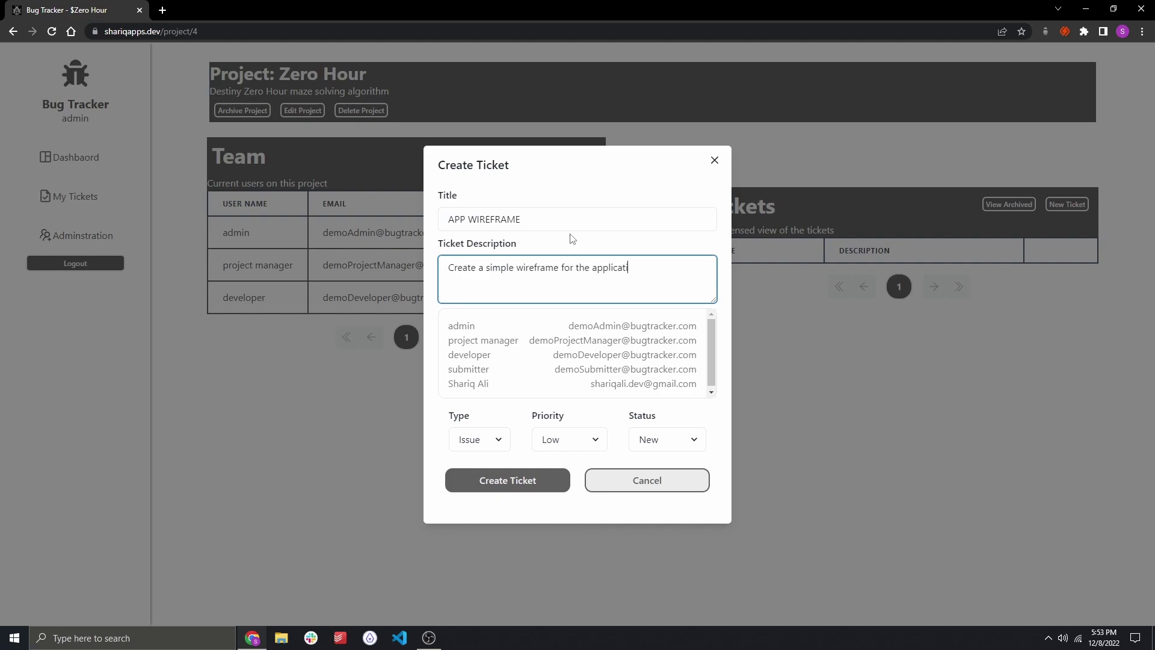
text(on)
Assign the ticket to the last listed user and developer.
click(484, 383)
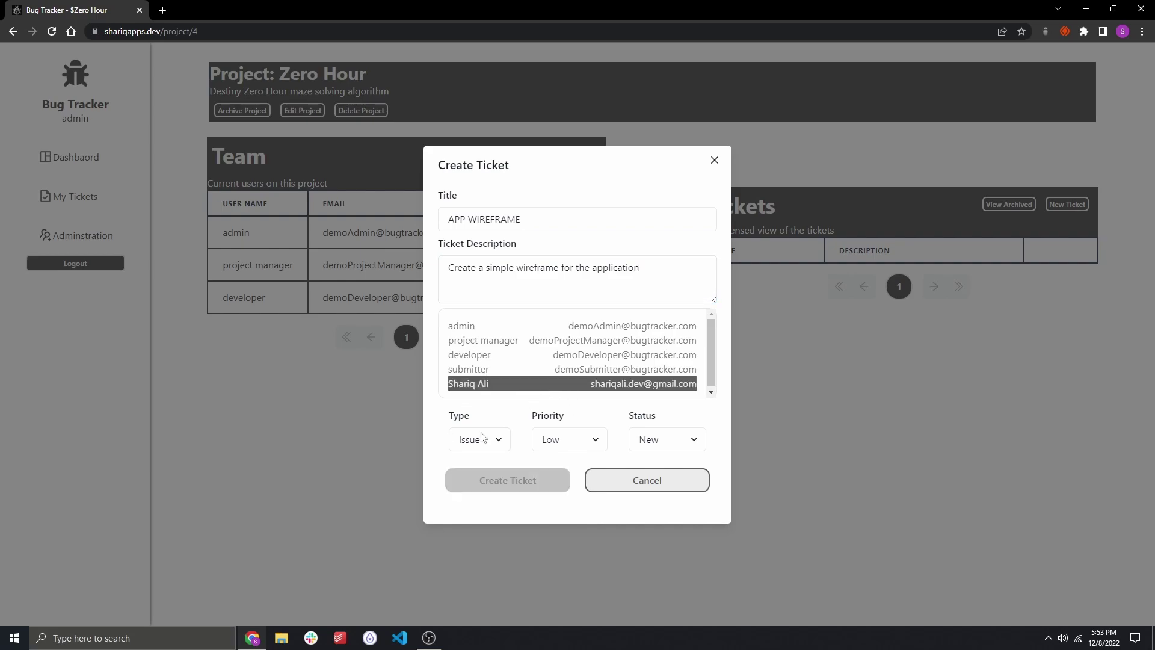
ctrl+click(495, 341)
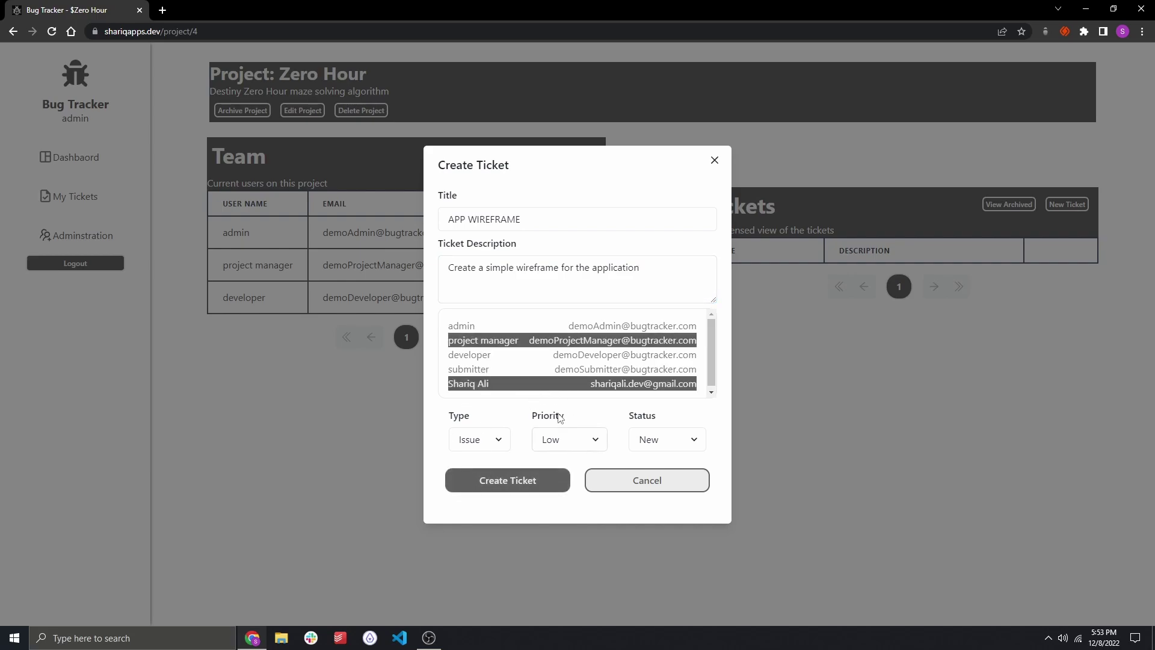
ctrl+click(491, 355)
ctrl+click(492, 341)
Set type Feature, priority Immediate and status In Progress, adding admin as an assignee.
click(488, 445)
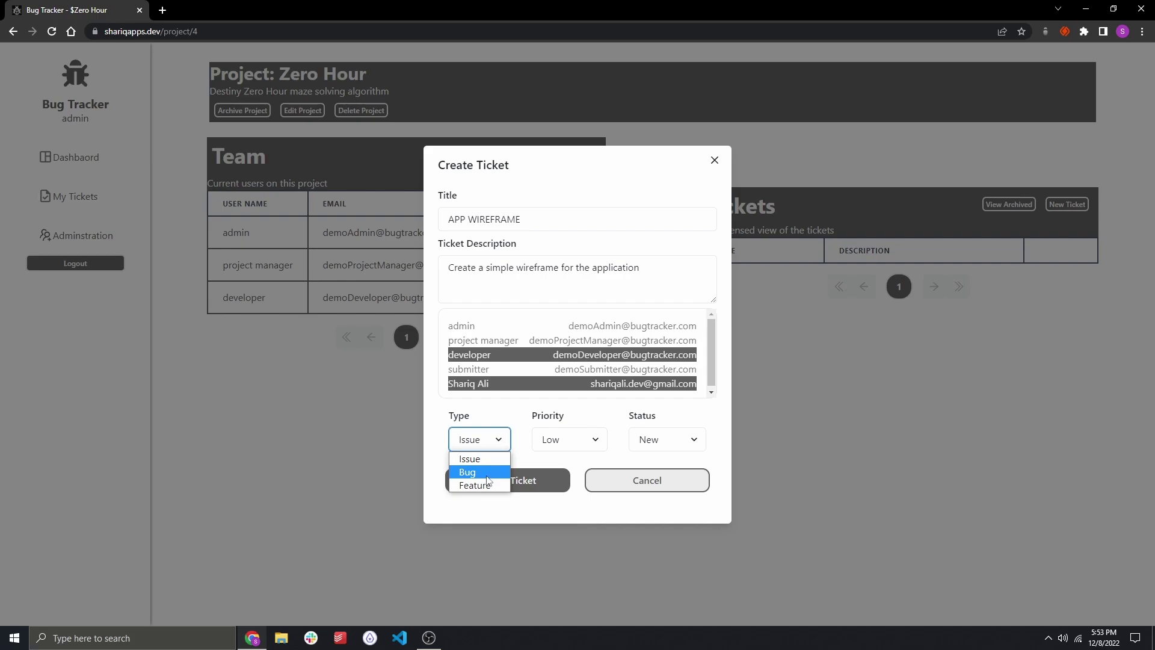
click(475, 485)
click(568, 439)
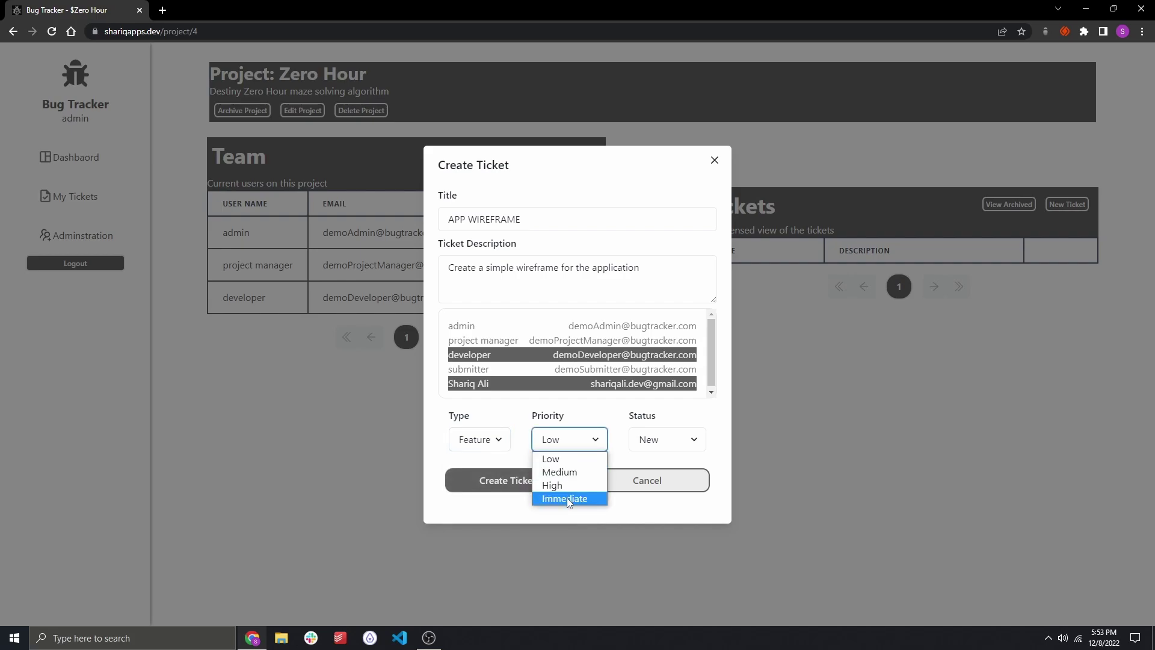
click(562, 484)
click(569, 439)
click(560, 501)
click(690, 445)
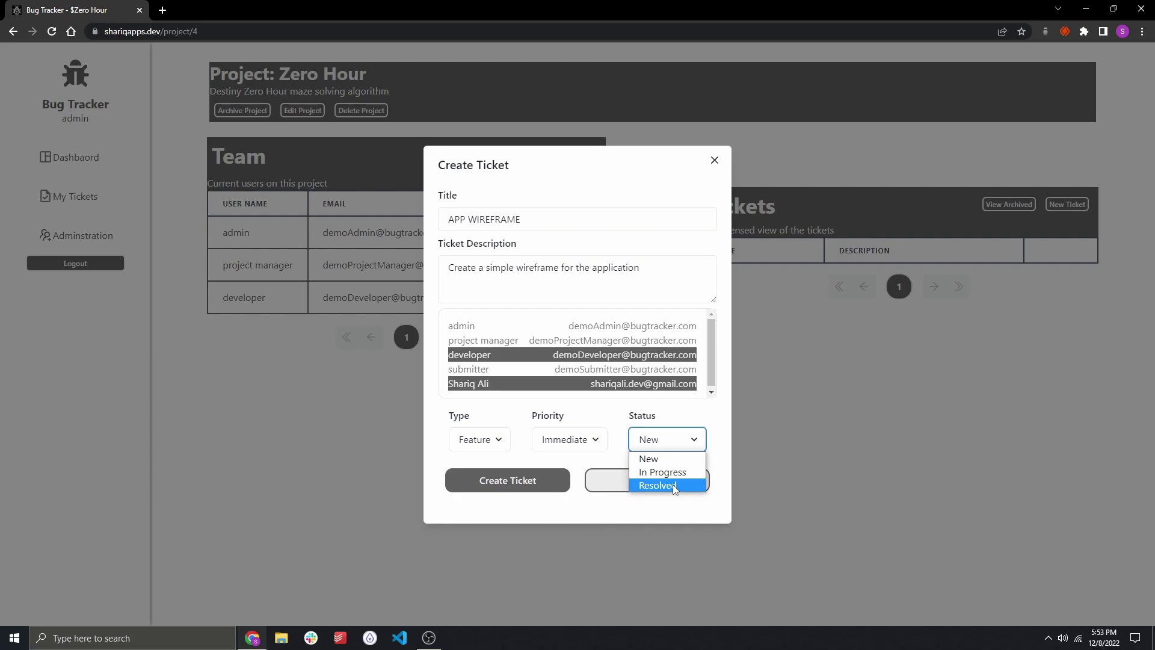
ctrl+click(524, 331)
click(664, 439)
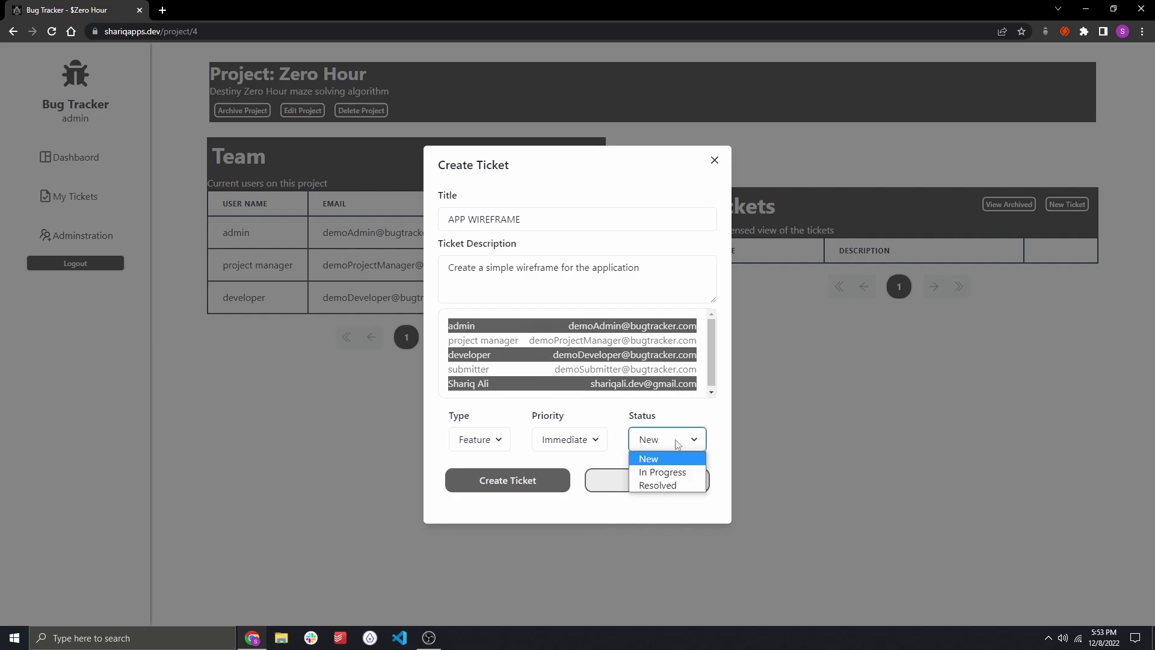
click(665, 472)
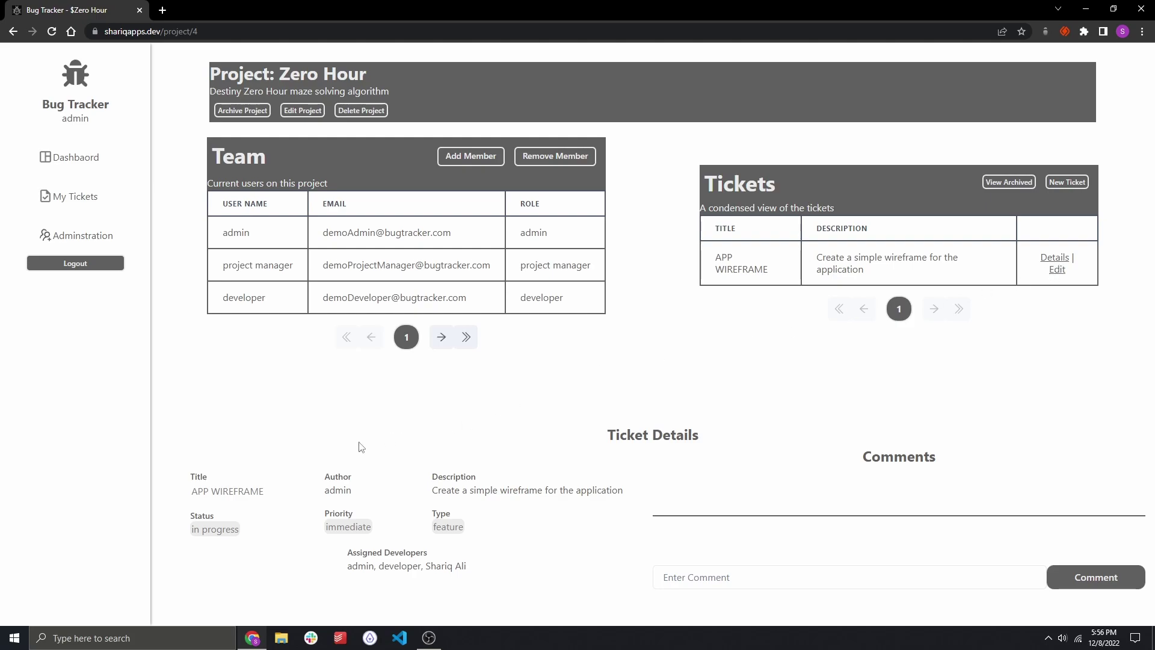
Review the APP WIREFRAME ticket details, including its title and assigned developers.
drag(188, 491, 554, 451)
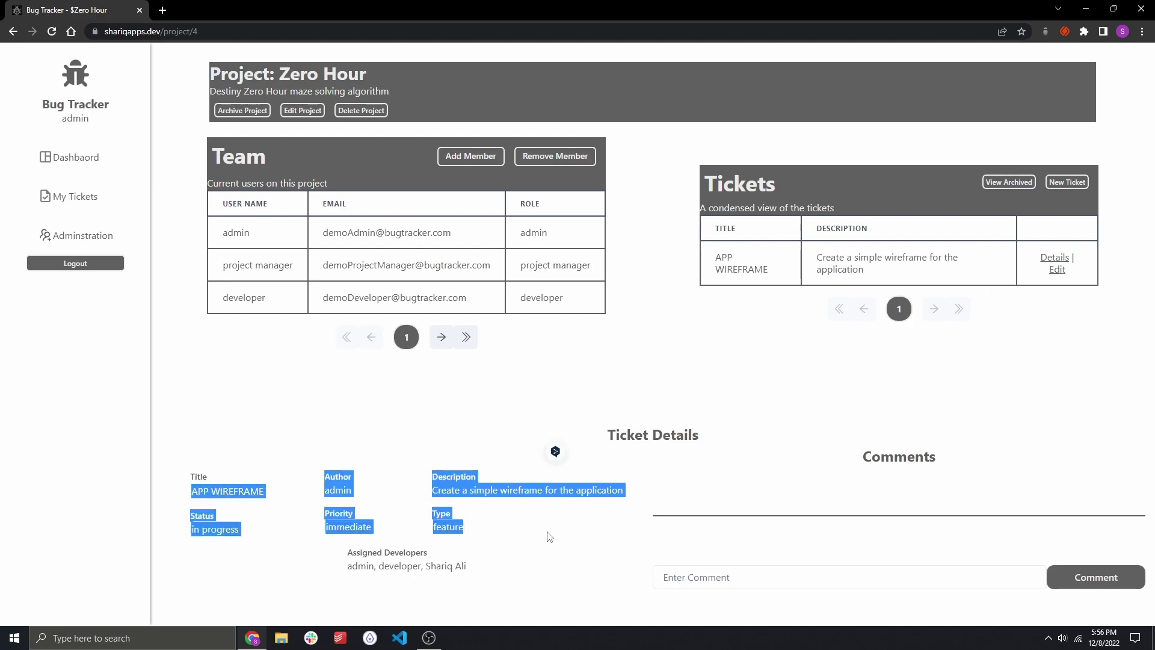
click(395, 497)
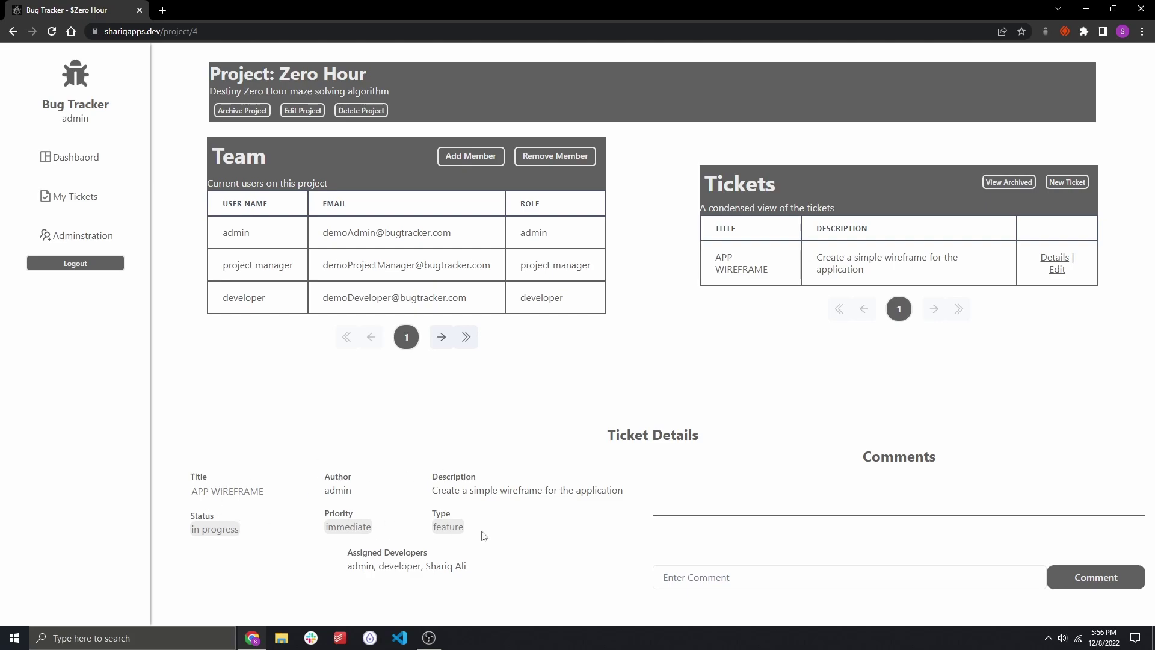
drag(346, 570, 524, 570)
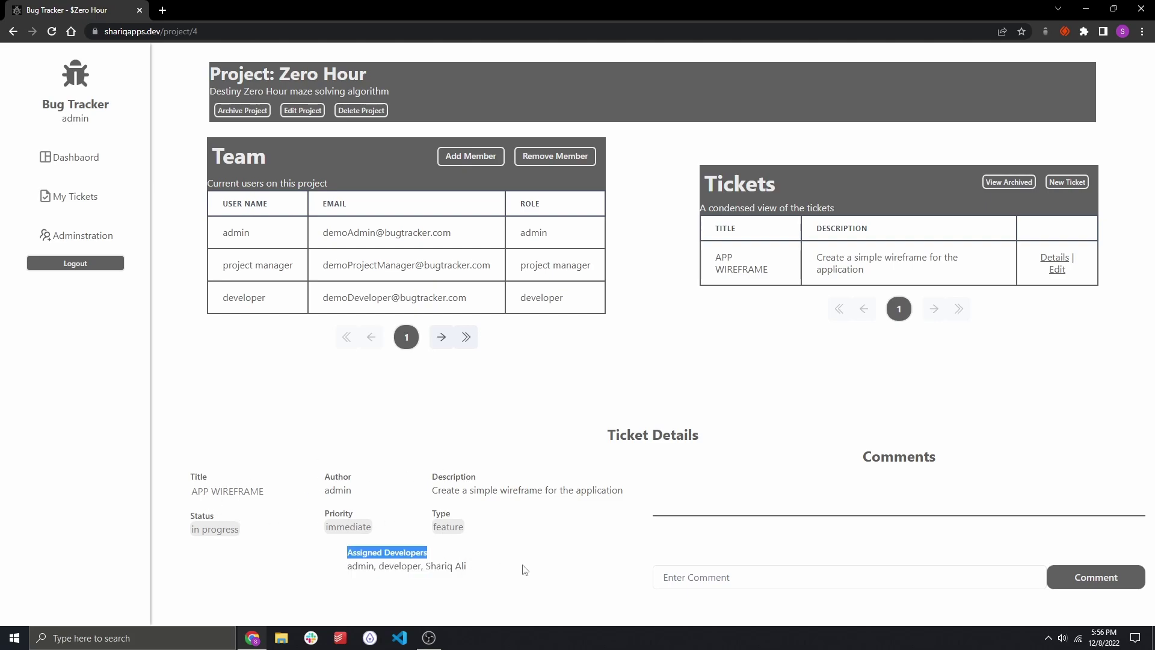
click(524, 569)
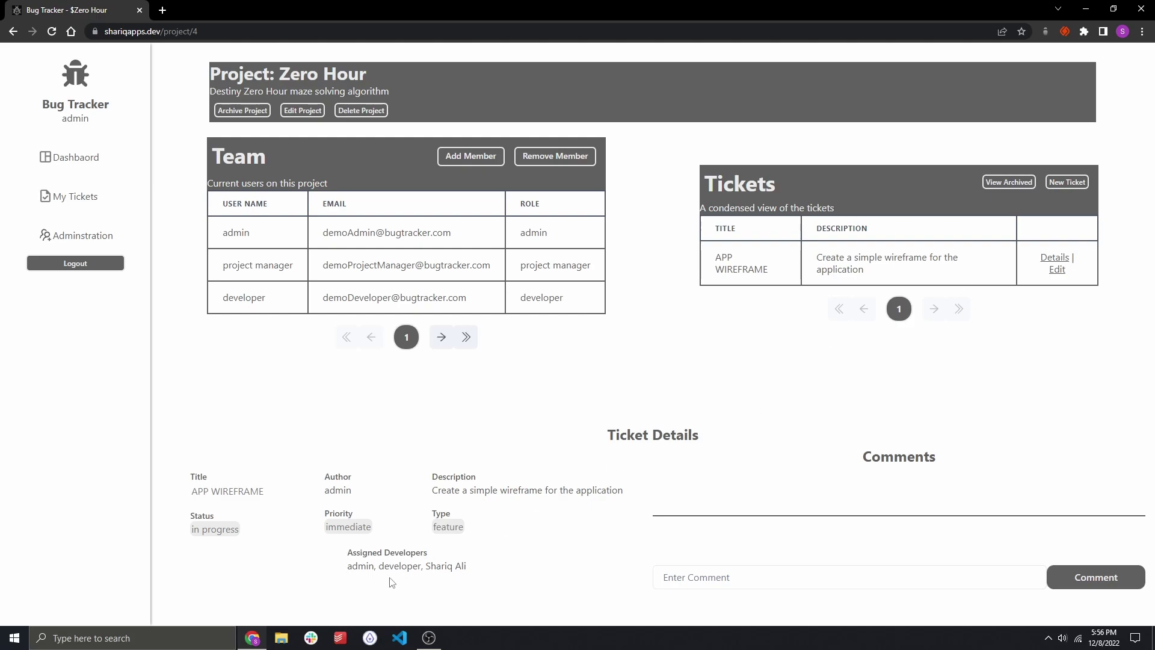
double_click(364, 568)
click(345, 545)
Open My Tickets and go to the Zero Hour project page from the APP WIREFRAME row.
click(91, 159)
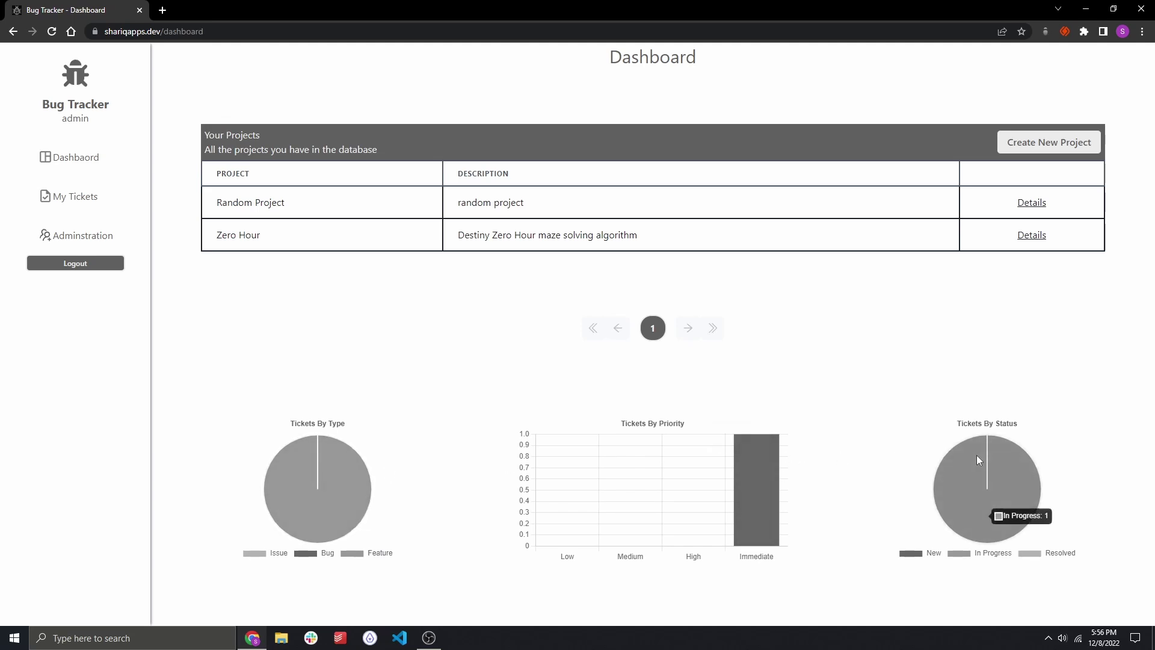
click(93, 197)
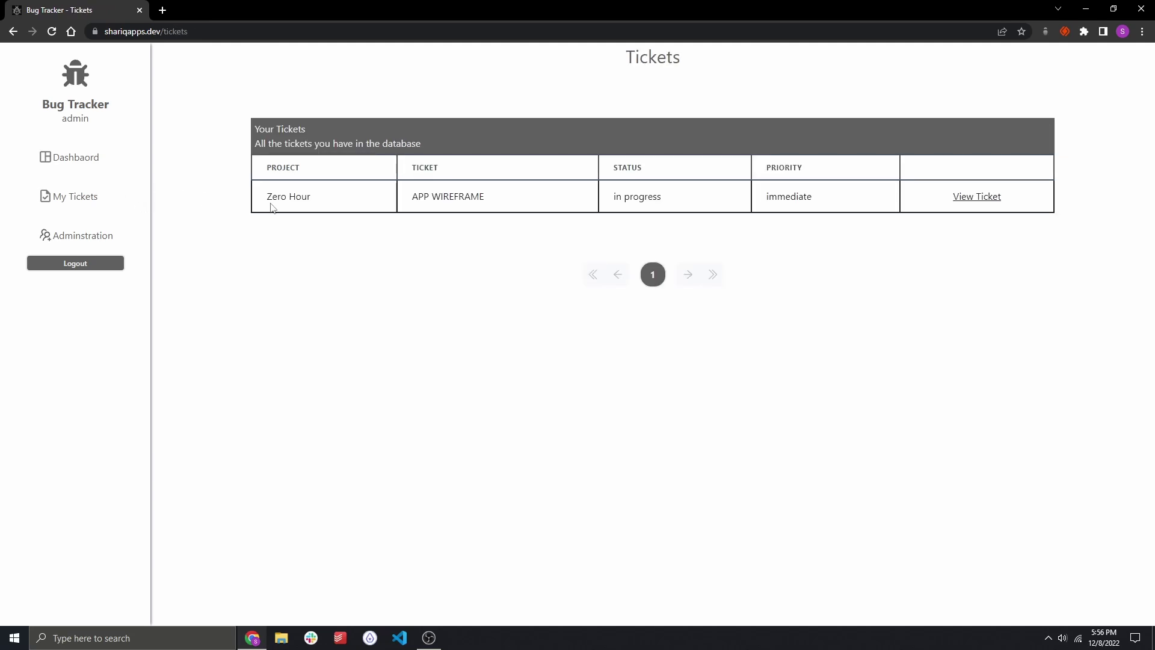
drag(263, 206, 374, 200)
click(451, 183)
double_click(450, 194)
click(967, 250)
click(974, 199)
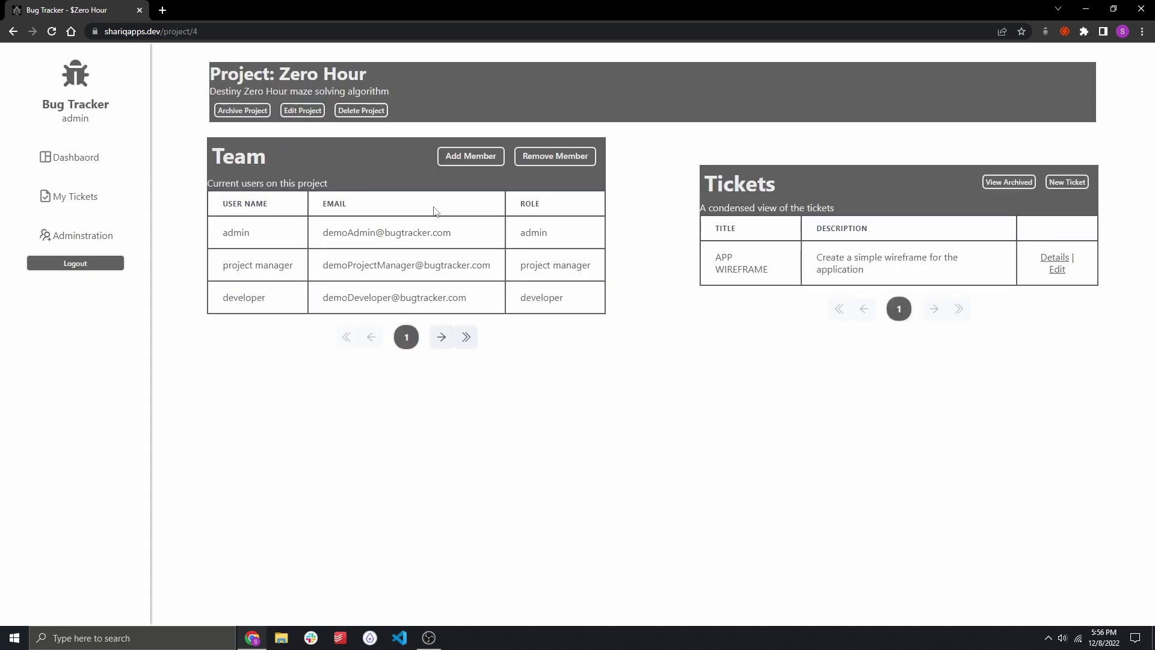
Post the comment 'Cool! I'll start working on it right now.' on the APP WIREFRAME ticket.
click(1053, 258)
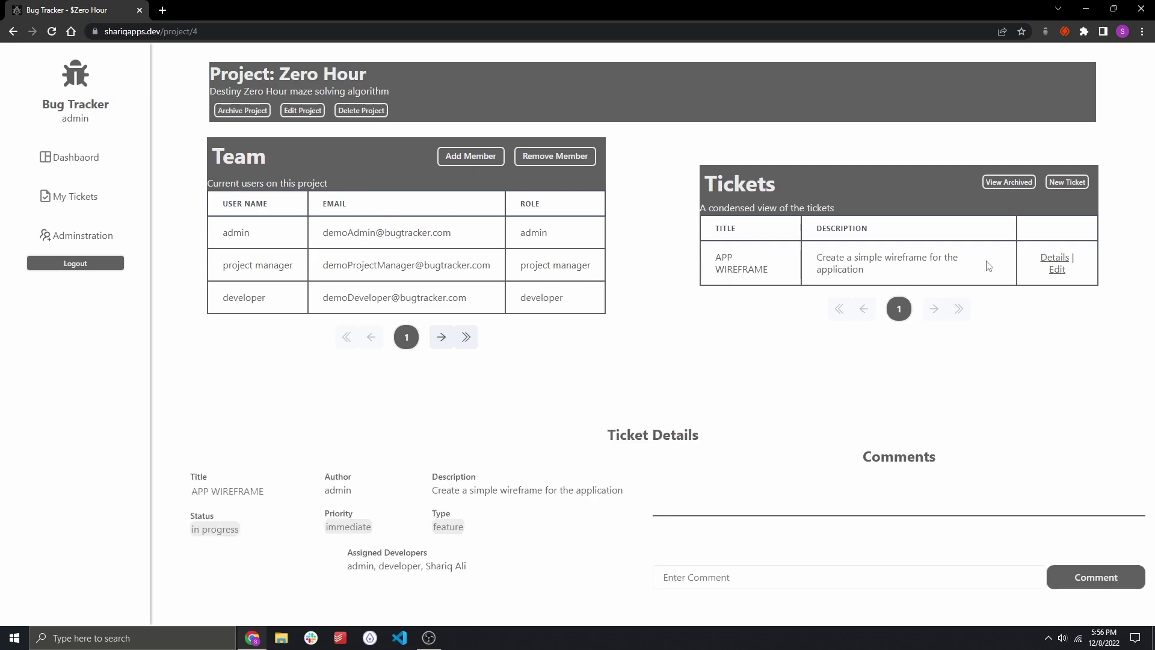
click(773, 579)
text(Coo)
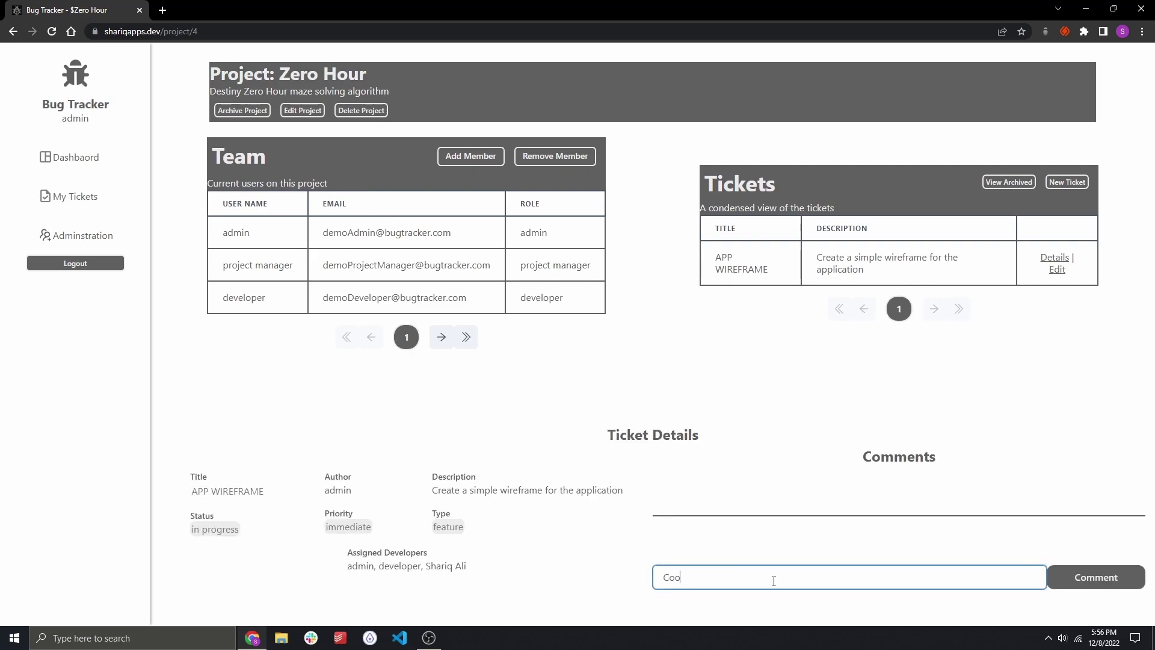
text(l! I'll start working on it right now.)
key(Return)
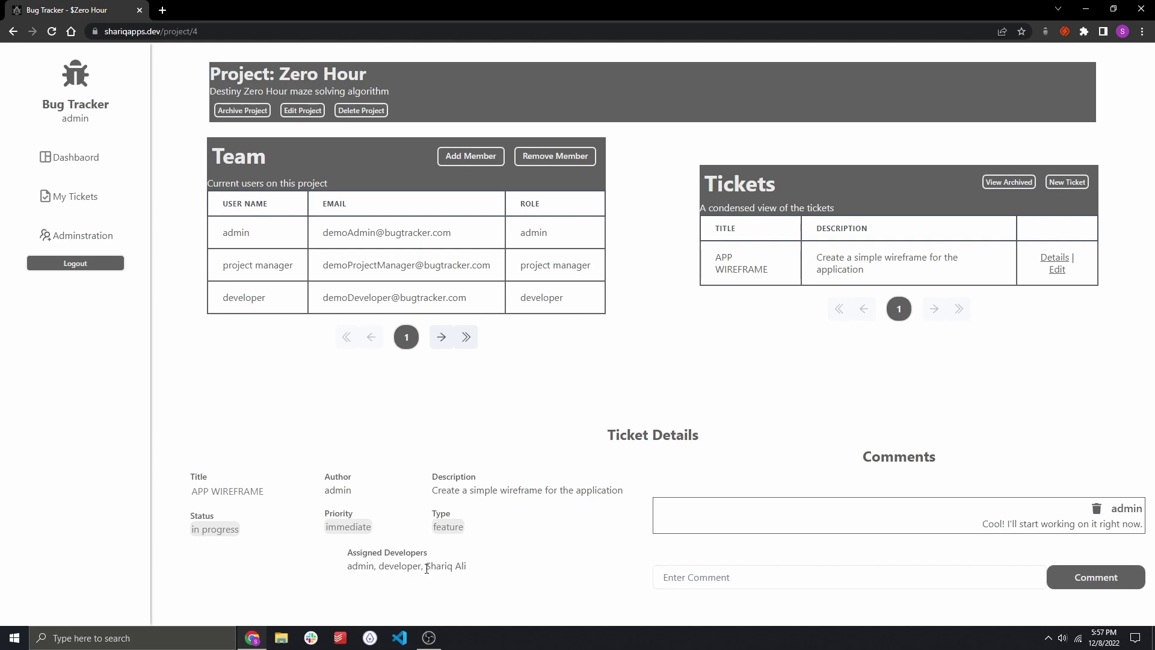
mouse_move(426, 569)
mouse_down()
mouse_move(529, 578)
mouse_move(428, 570)
mouse_up()
Log out and sign back in with the personal email account and its password.
click(96, 266)
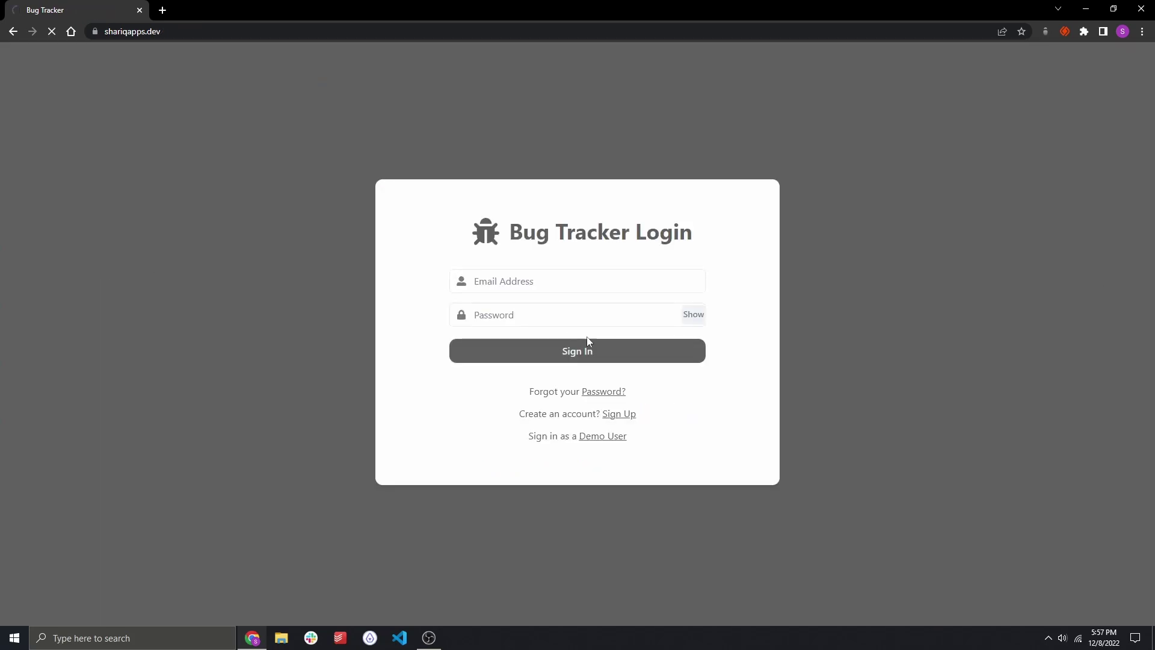
click(555, 283)
click(555, 284)
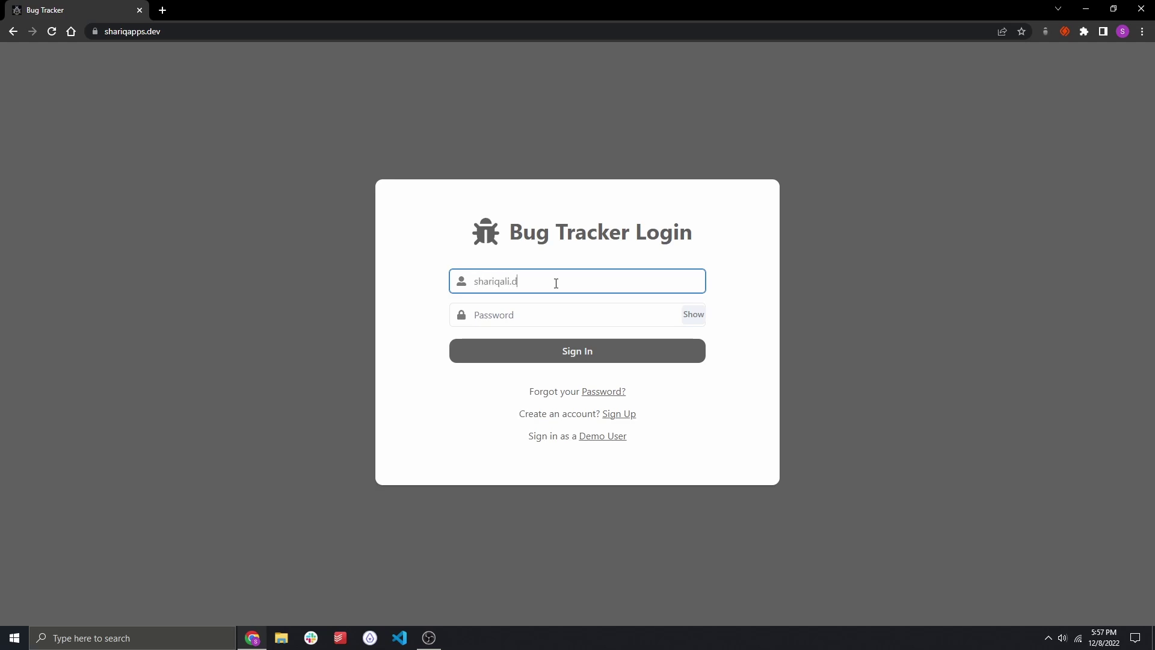
key(Tab)
text(•••)
key(Return)
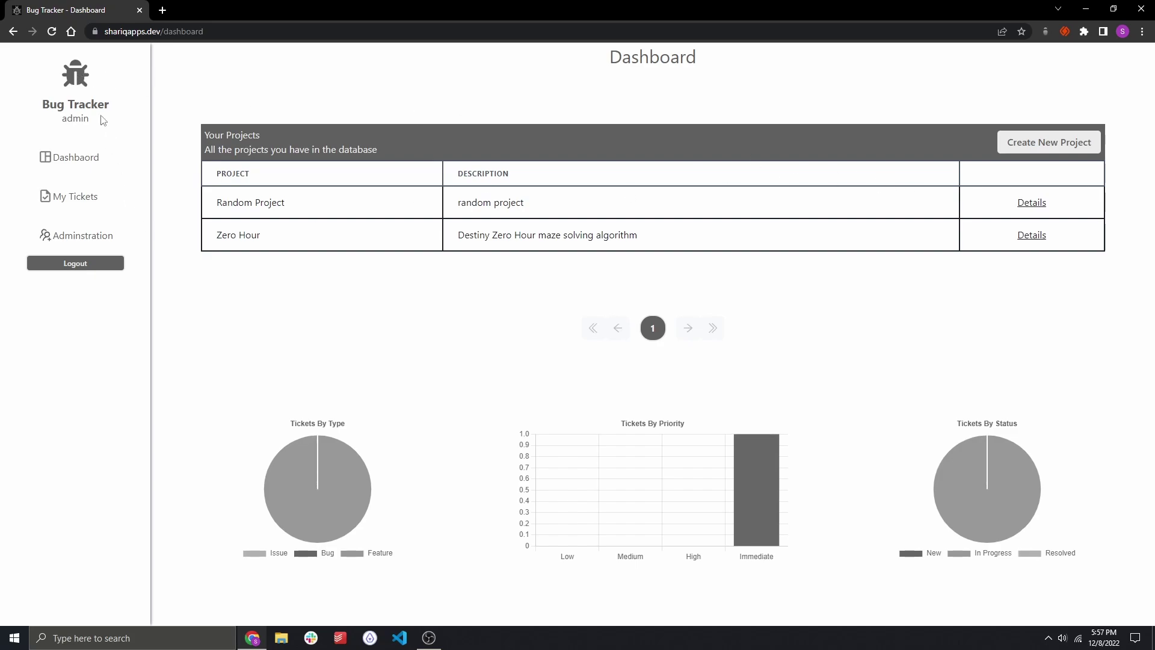
Browse My Tickets, then return to the Dashboard and highlight the Zero Hour description.
click(52, 31)
click(90, 205)
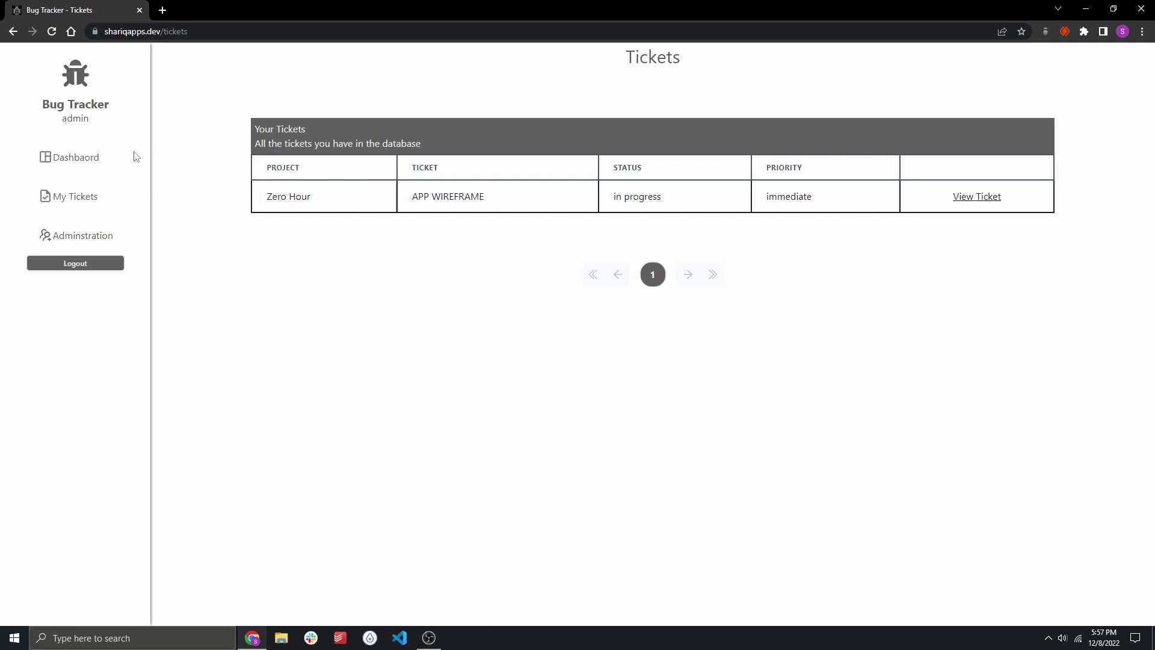
click(104, 159)
drag(227, 235, 734, 245)
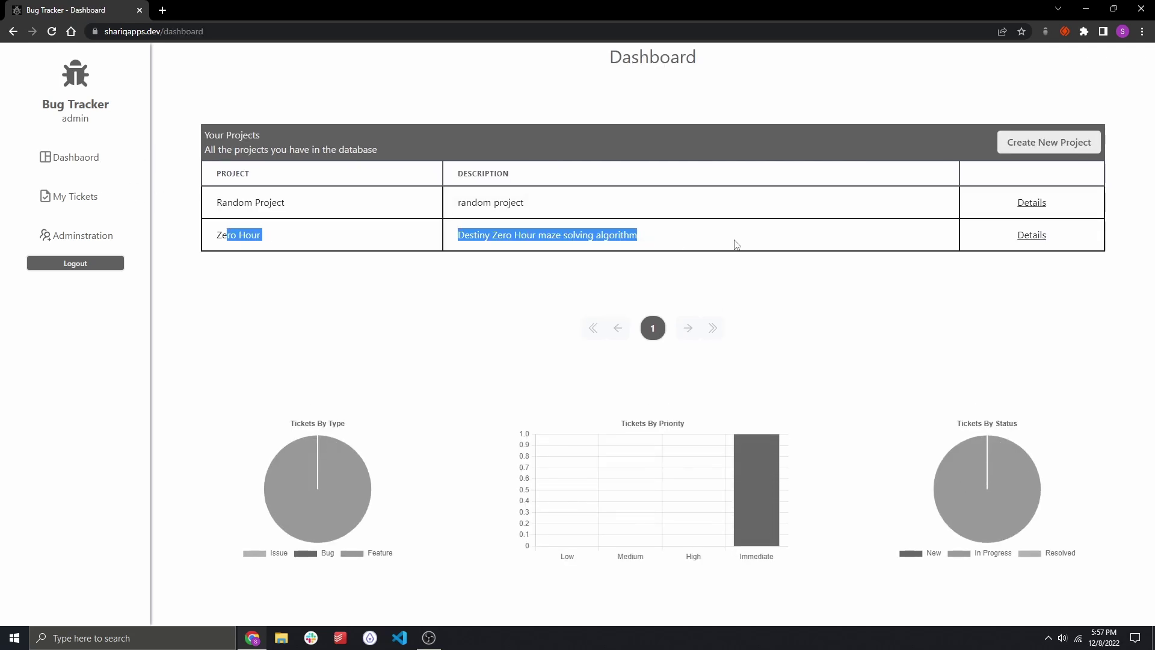
click(735, 244)
Log out, sign in with a different account, and open the Zero Hour project page.
click(95, 271)
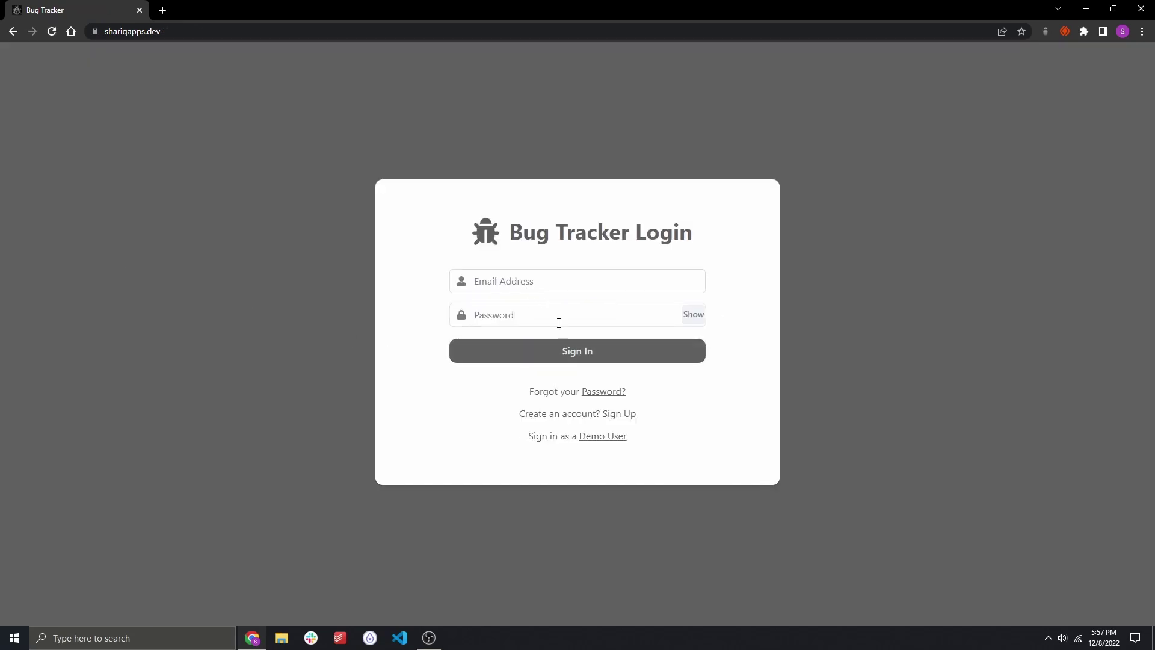
click(556, 283)
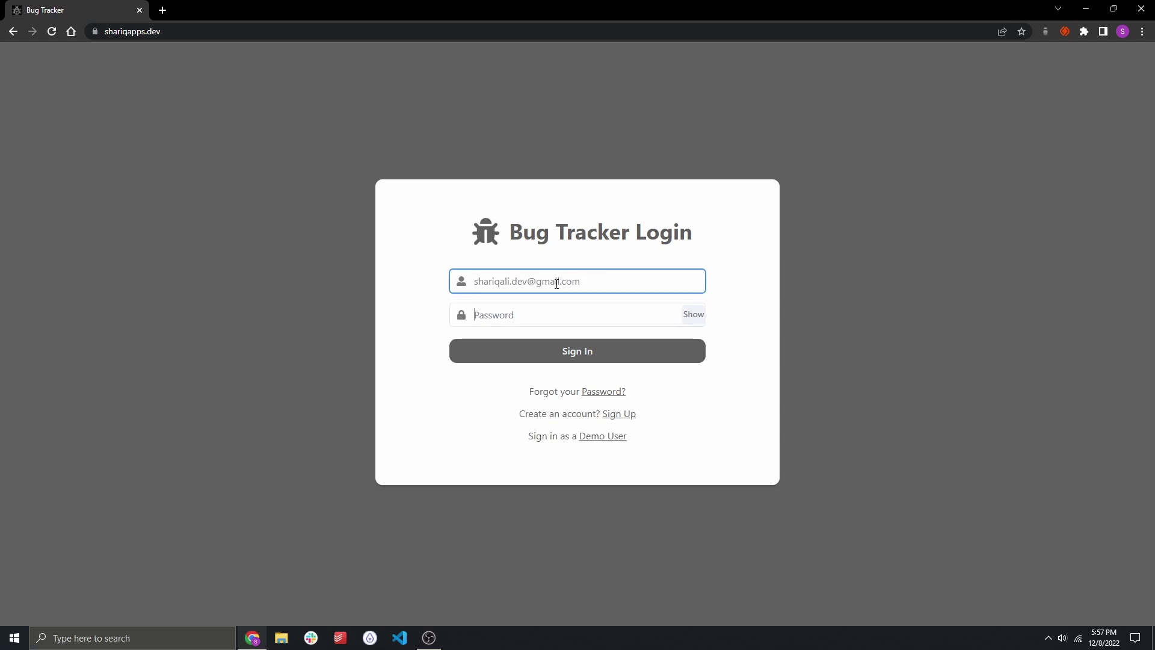
key(Tab)
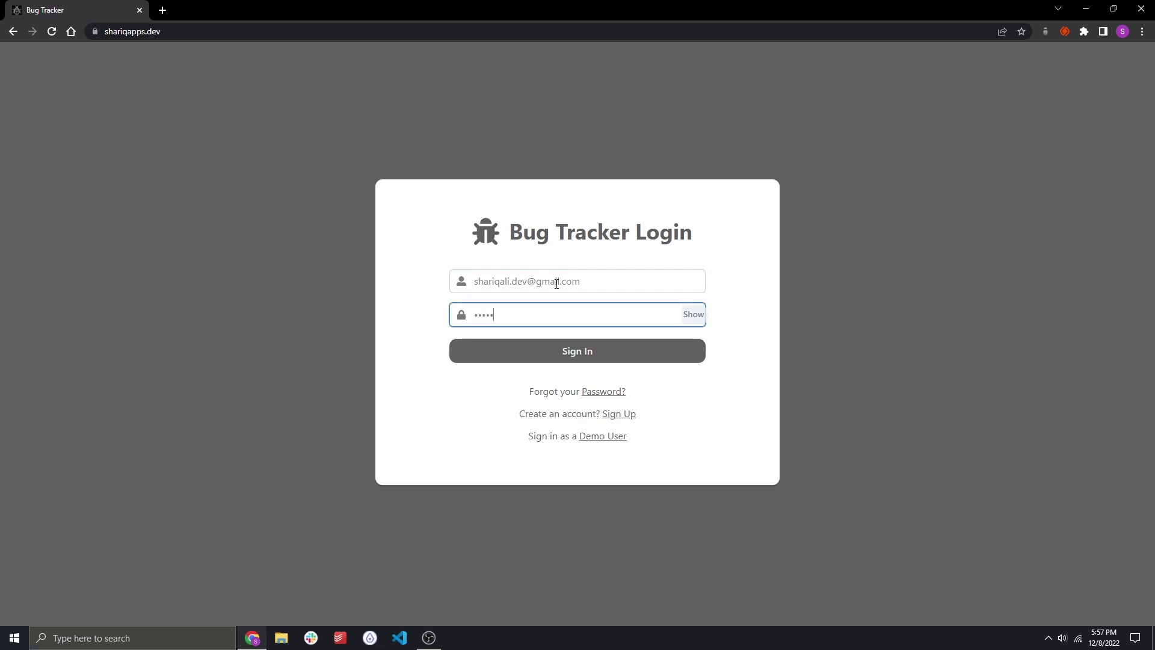
key(Return)
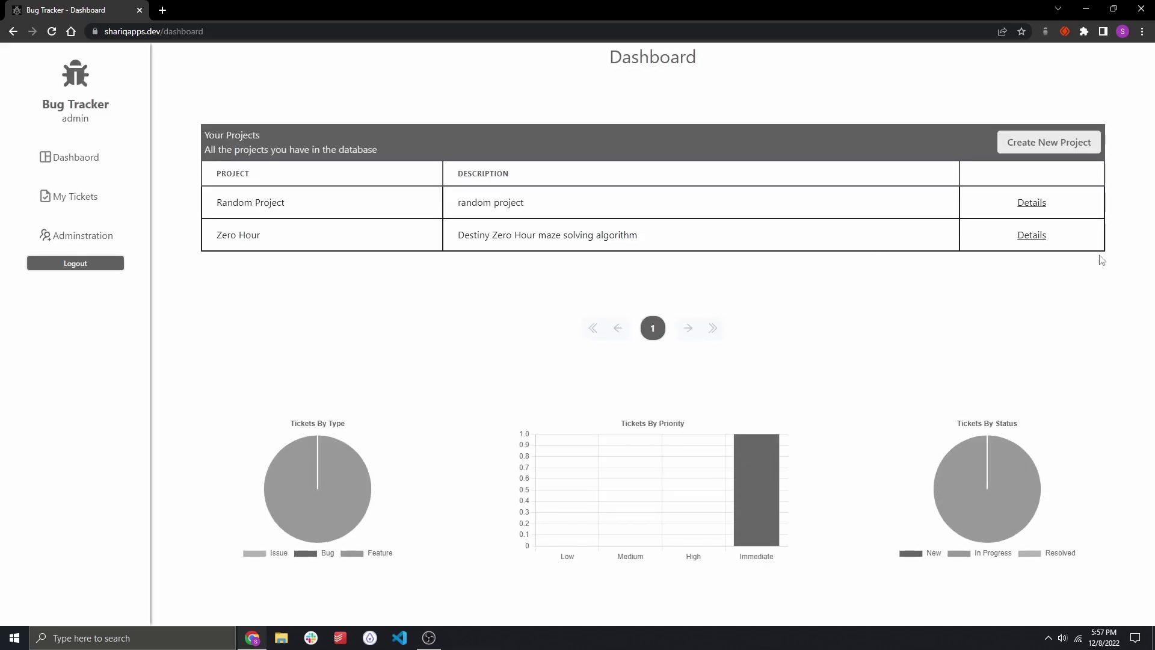
click(1042, 234)
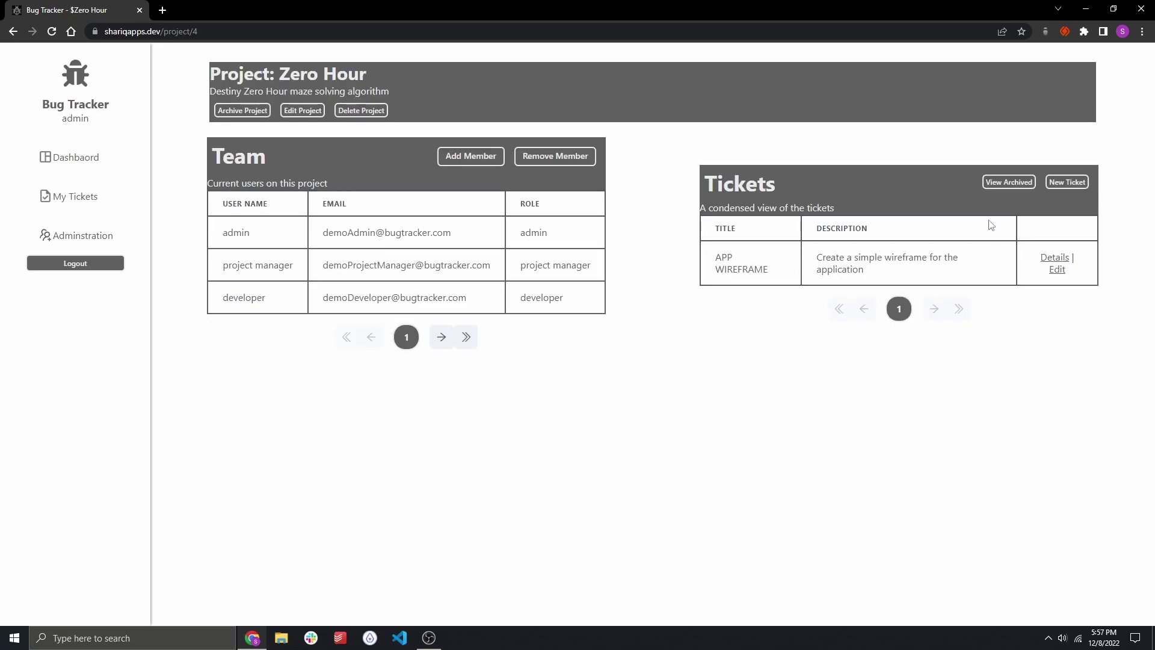
Post the reply 'THANK YOU DEMO ADMIN. I APPRECIATE NOW HAVING TO DO ANY WORK' on APP WIREFRAME.
click(1049, 256)
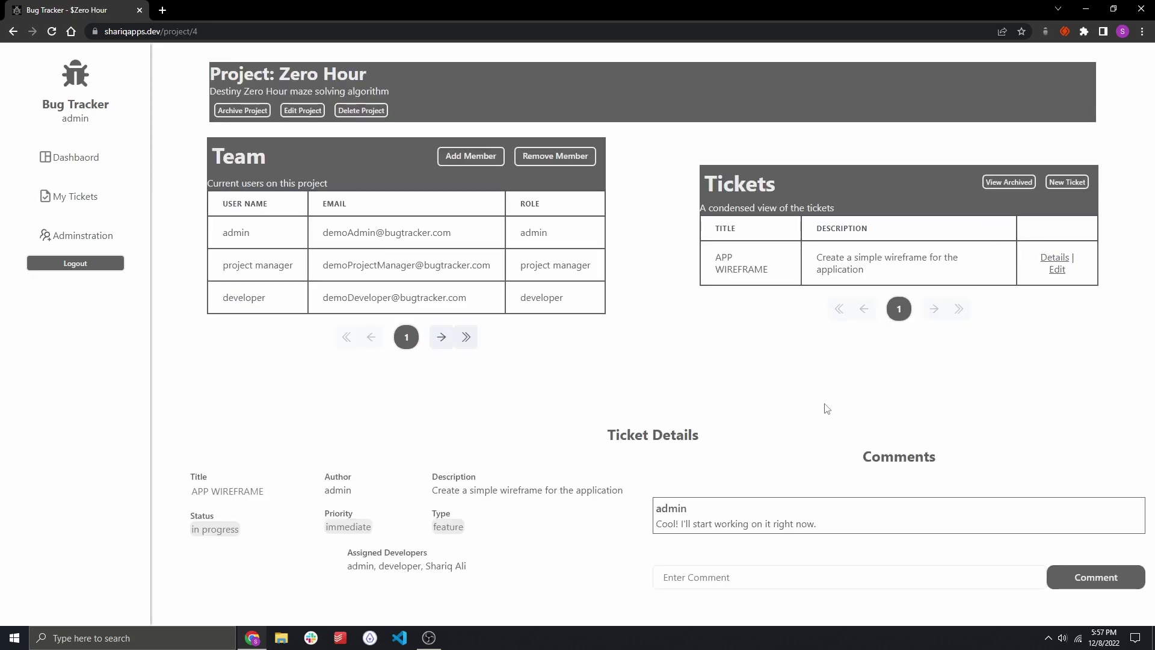
click(724, 577)
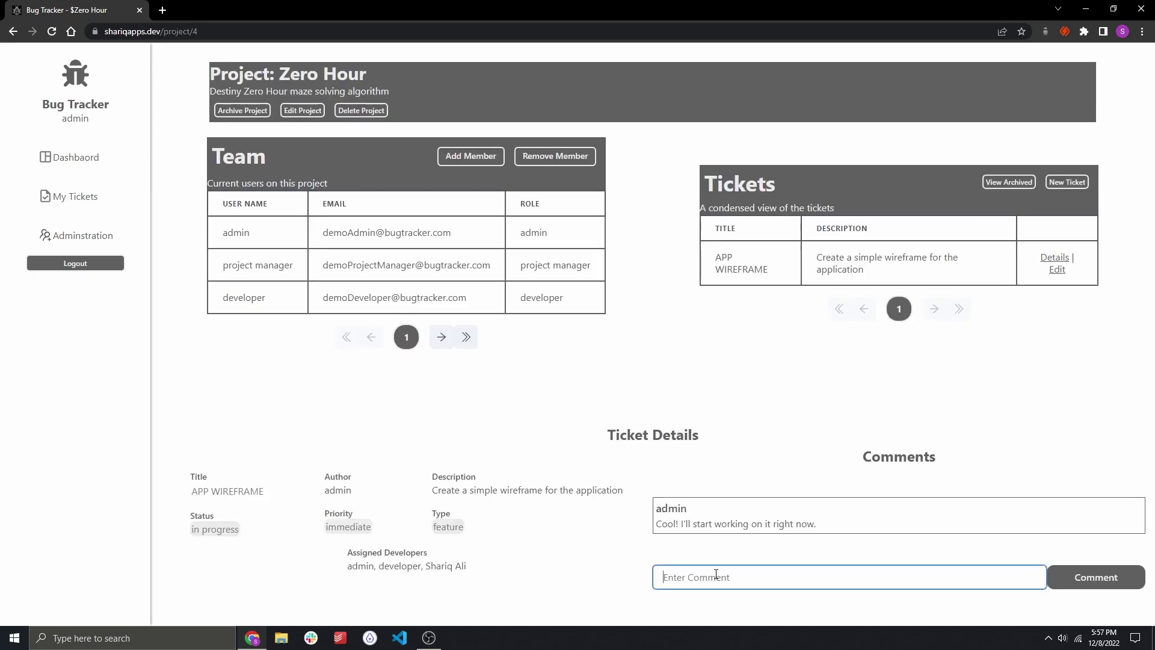
text(THIS IS)
key(ctrl+a)
text(THANK YOU DEMO ADMIN. I APPRECIATE NOW HAV)
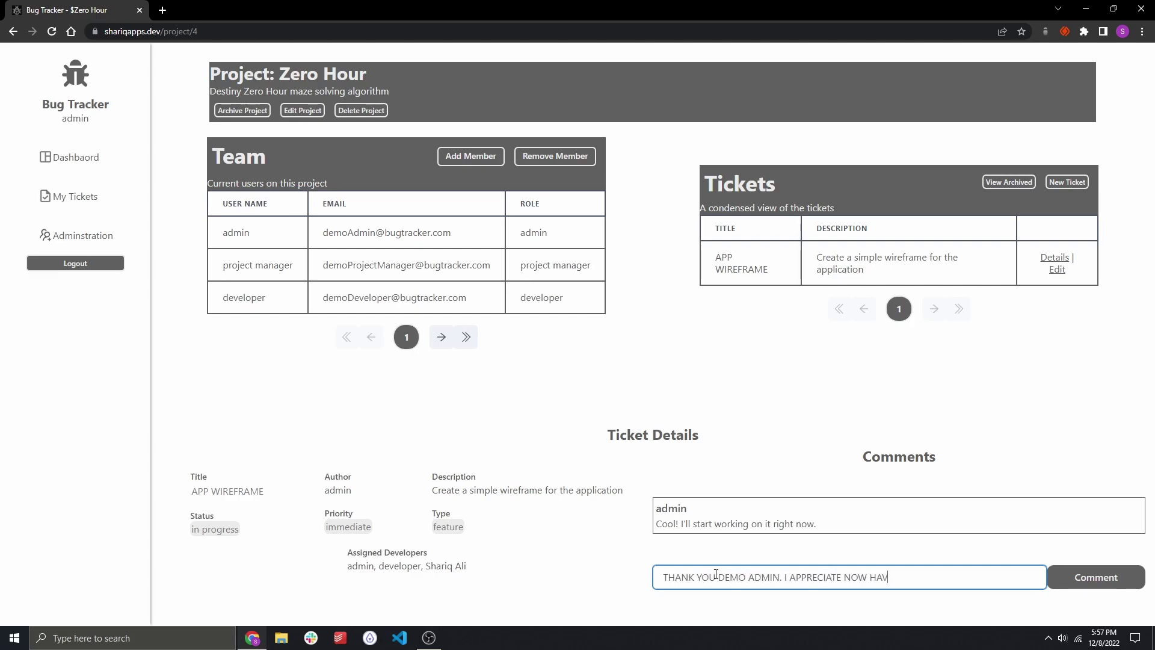
text(ING TO DO ANY WORK.)
click(1096, 577)
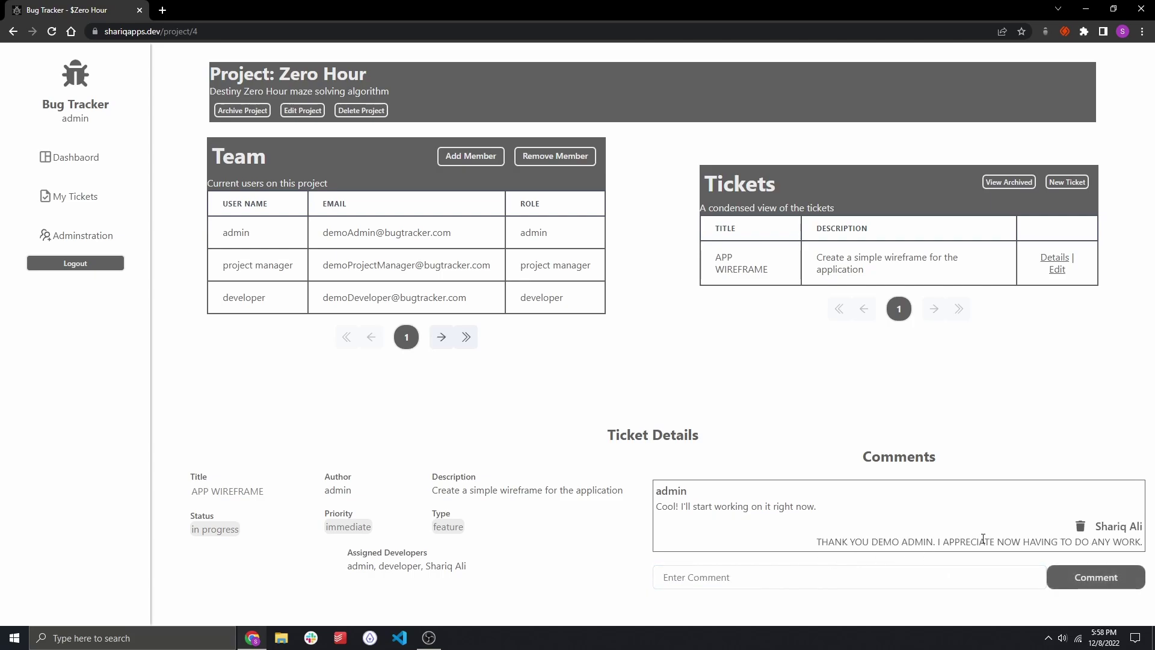
Post a random test comment on the ticket, then delete it.
click(760, 571)
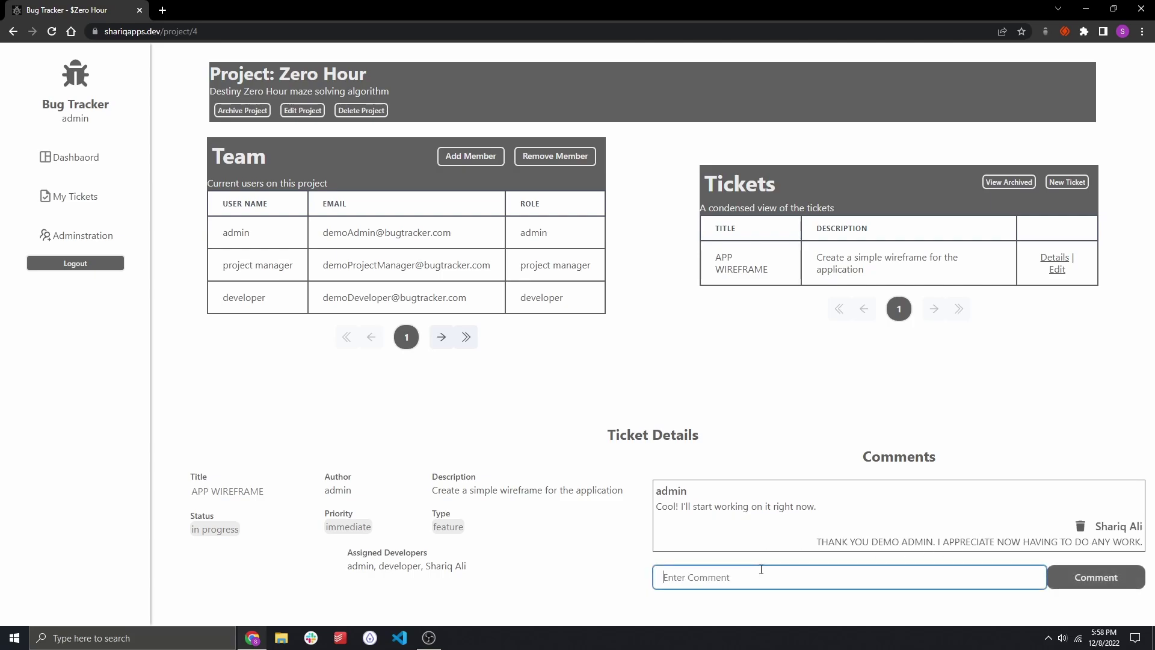
text(78b 3et4563q 6ydsw4uegfcujk3w6taj 3owu7)
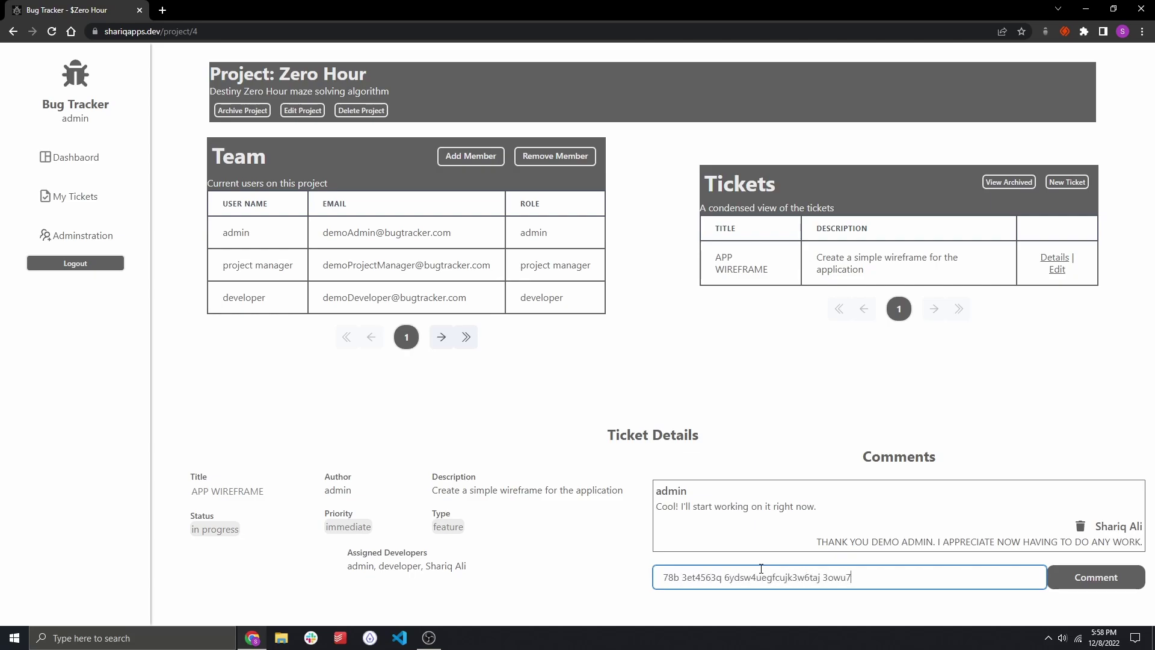
key(Return)
scroll(995, 515, down, 1)
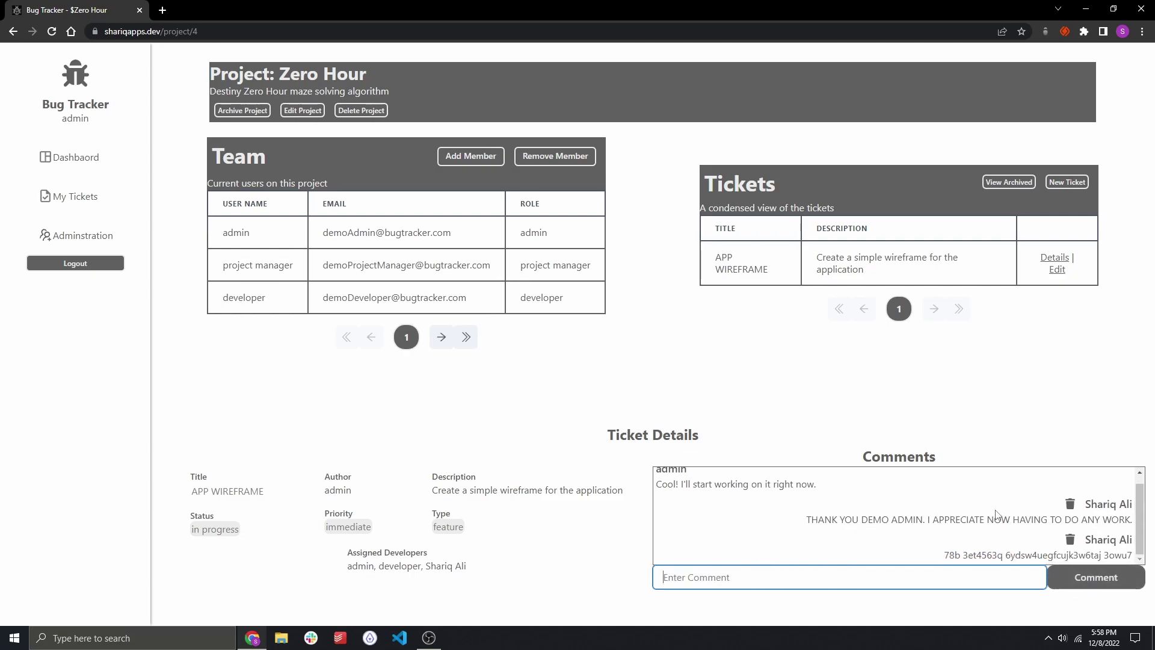
click(1070, 539)
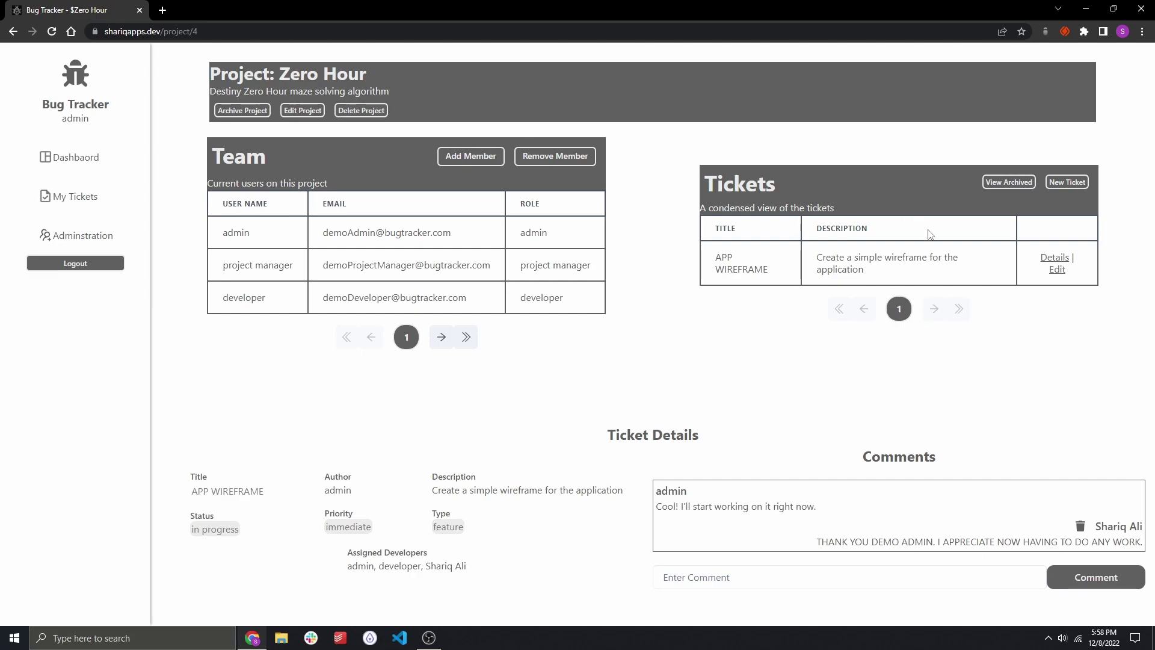
Create a Zero Hour ticket titled 'sdfsd' with description 'fsdf', assigned to three users.
click(1058, 191)
click(575, 226)
text(sdfsd)
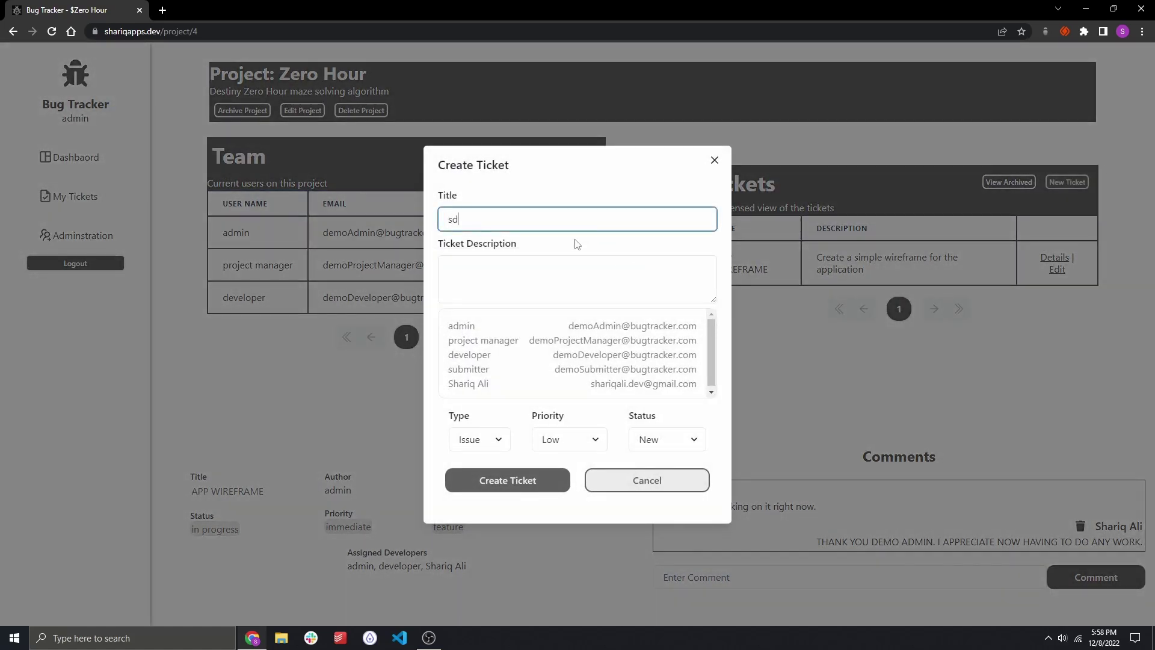
key(Tab)
text(fsdf)
click(481, 326)
ctrl+click(475, 369)
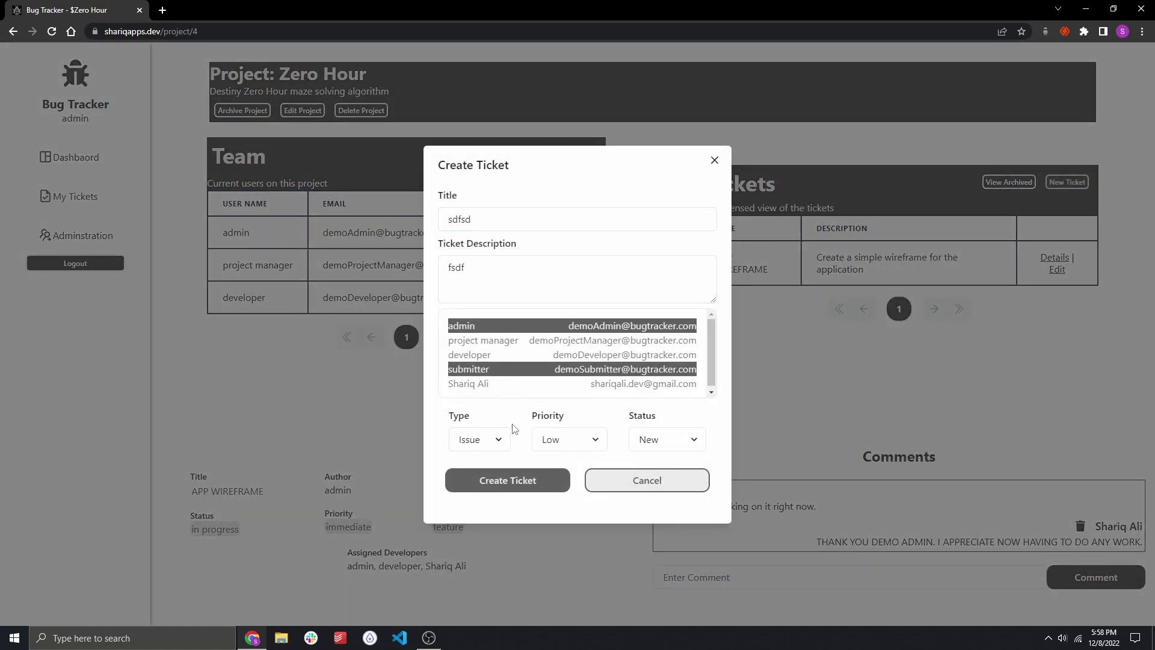
ctrl+click(503, 385)
click(497, 442)
click(546, 478)
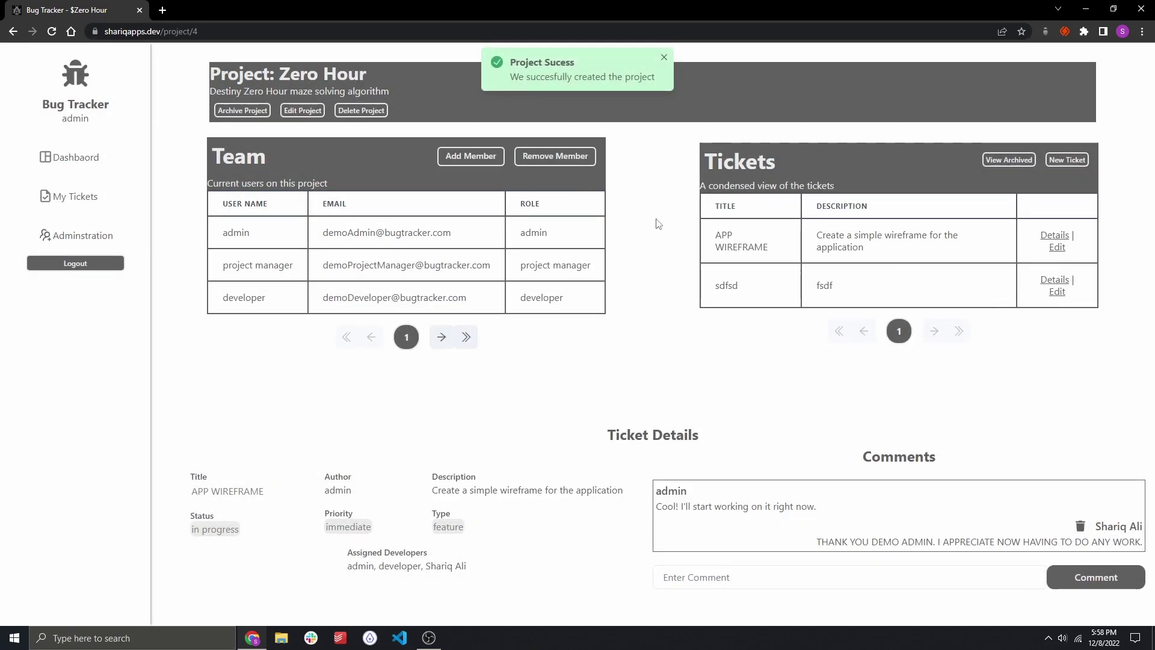
Go through My Tickets and the Dashboard back to the Zero Hour project page.
click(68, 199)
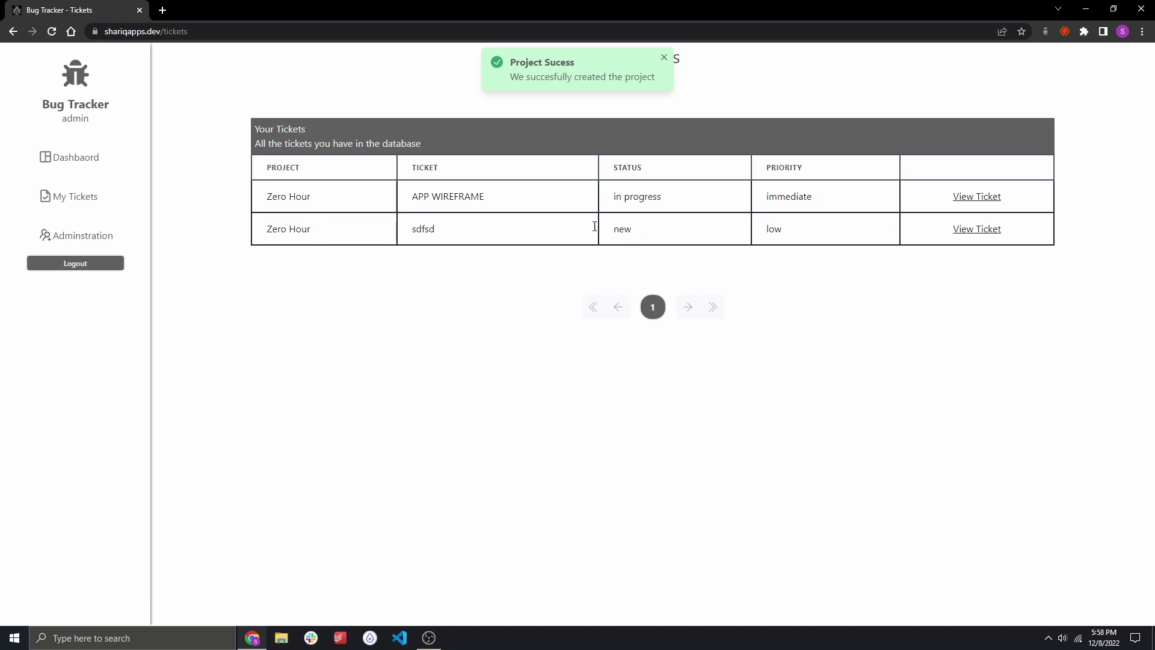
click(76, 158)
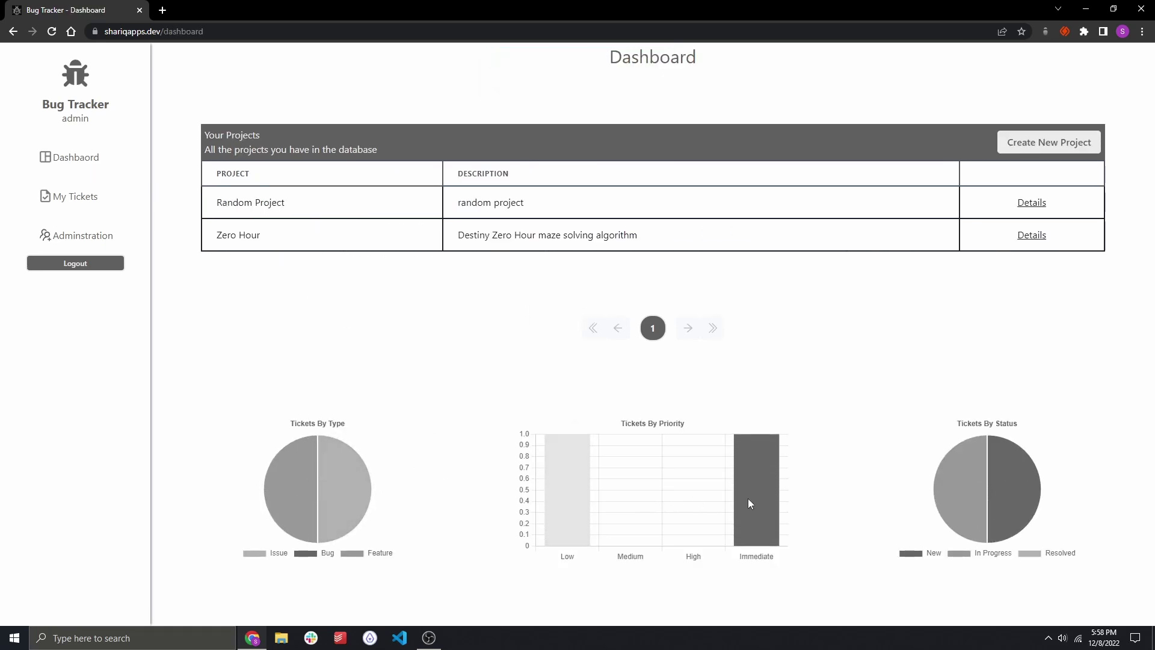
click(1037, 235)
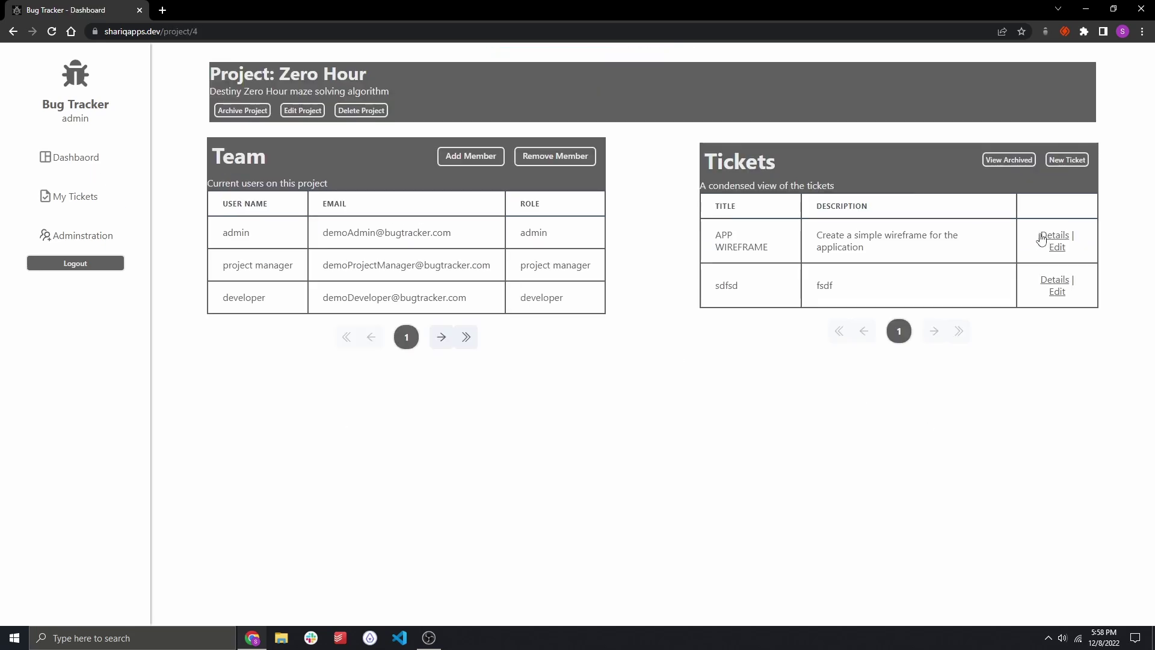
Retitle the sdfsd ticket 'Test Ticket 1', describe it 'COMPLETED TICKET', and mark it Resolved.
click(1057, 291)
double_click(561, 228)
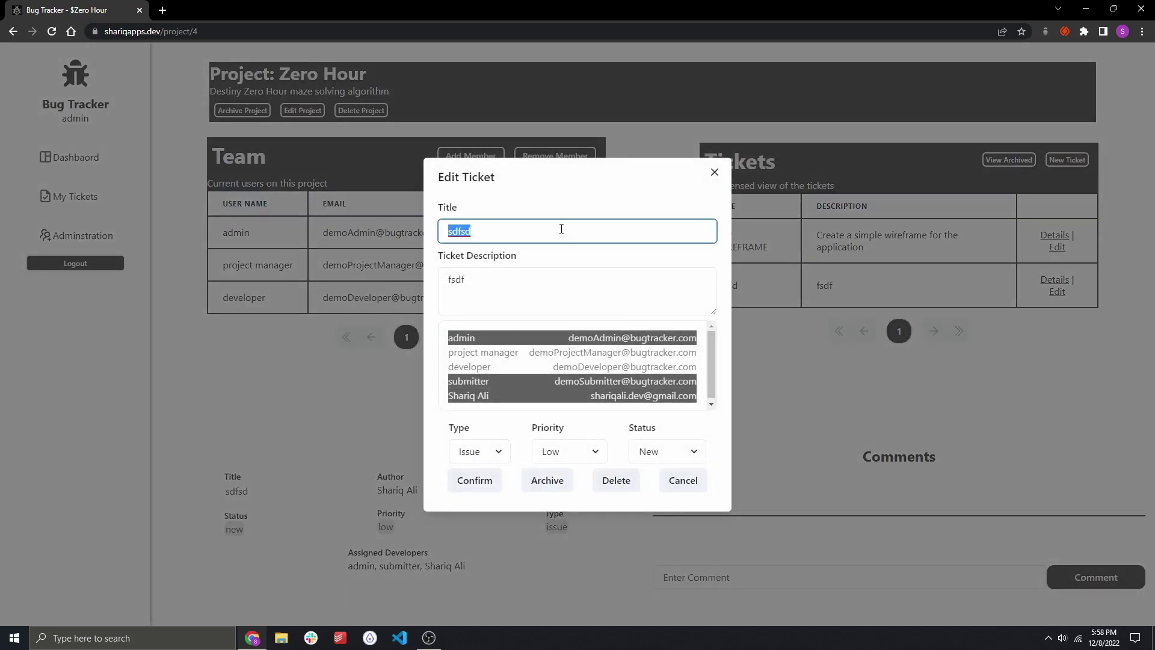
text(Test Ticket1)
key(BackSpace)
text(1)
key(Tab)
key(ctrl+a)
text(COMPLETED TICKET)
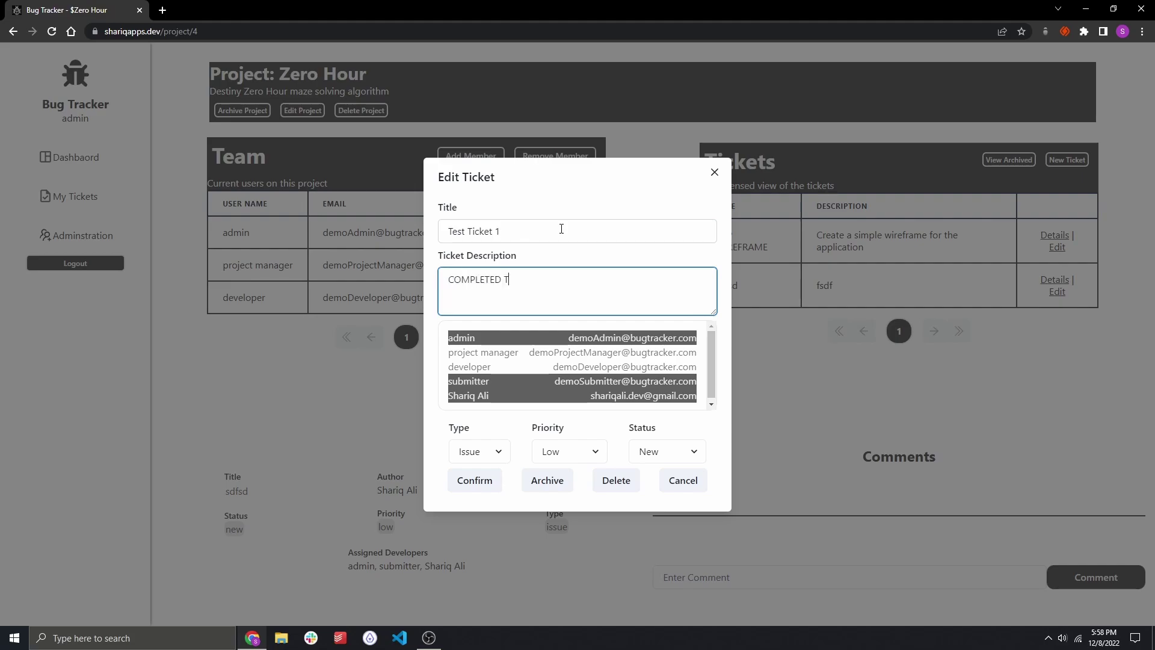
click(651, 457)
click(658, 497)
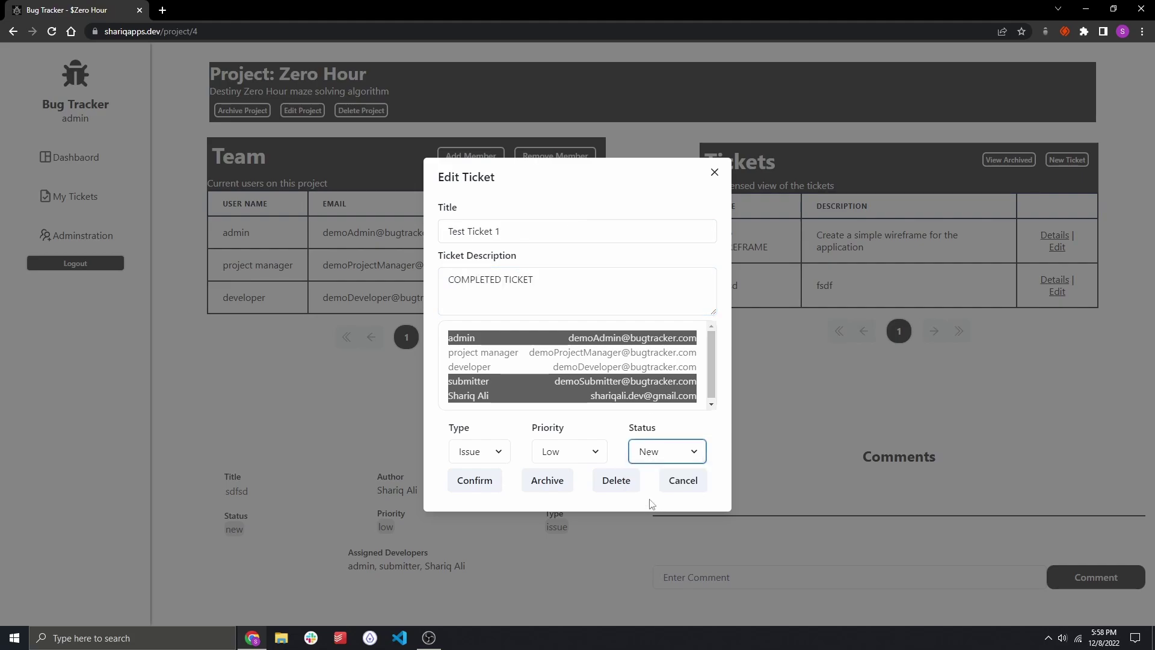
click(474, 480)
Archive Test Ticket 1 and find it in the project's archived tickets.
click(1057, 295)
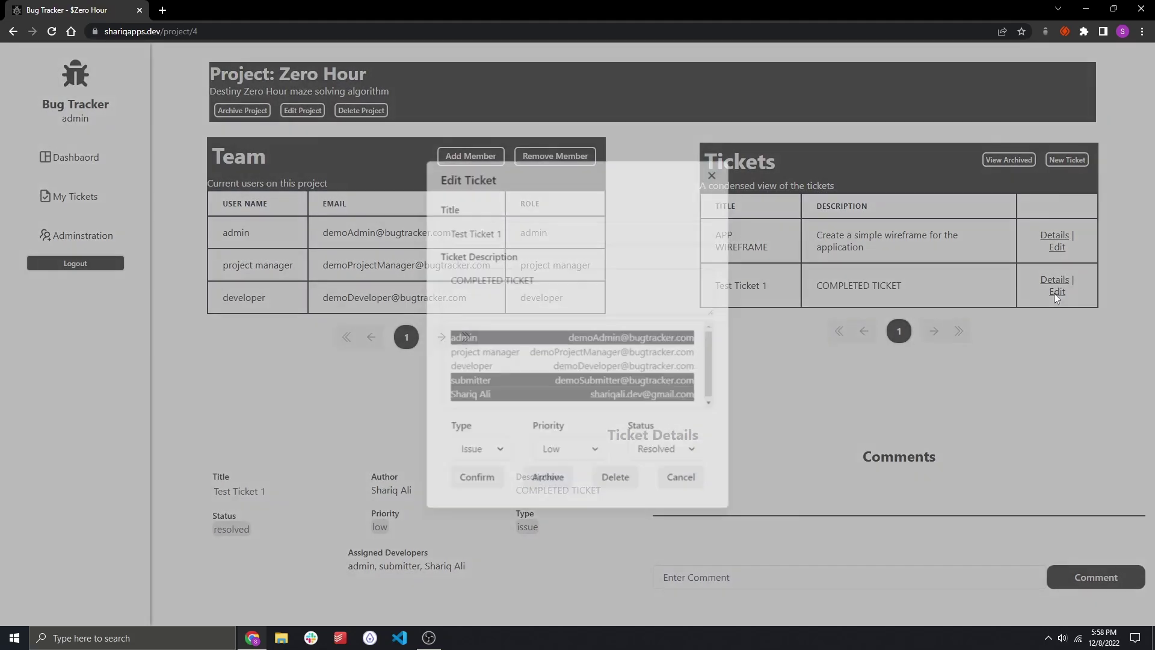
click(548, 479)
click(1008, 182)
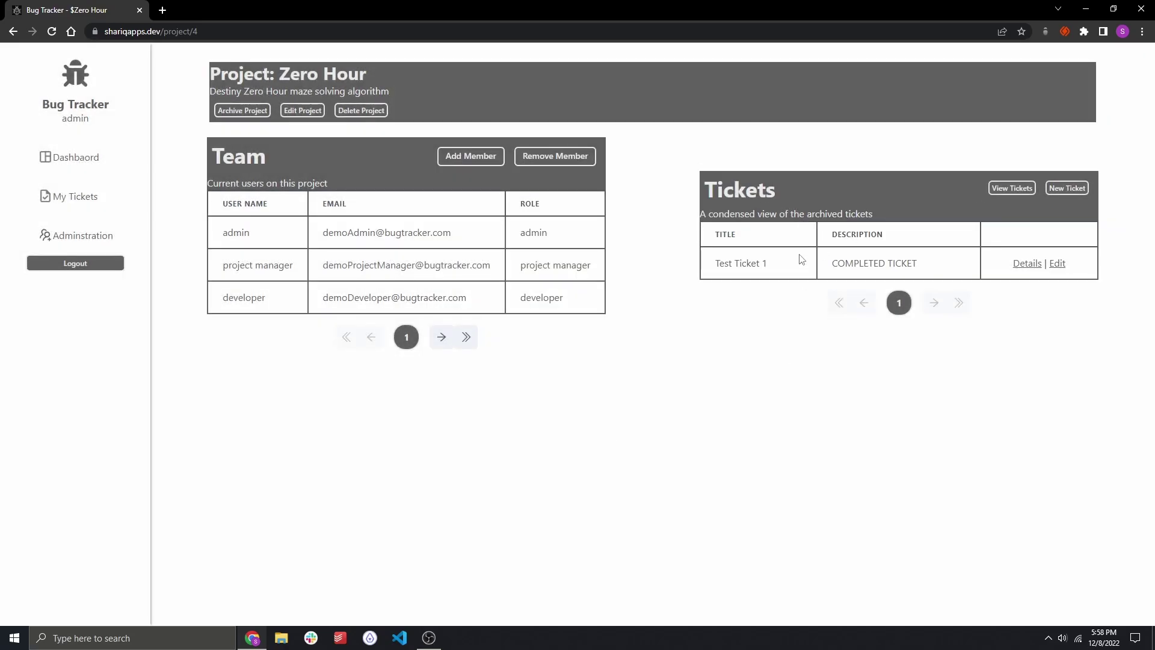
drag(717, 267, 1024, 264)
click(1114, 313)
drag(719, 276, 1093, 279)
click(1093, 280)
Permanently delete Test Ticket 1, check APP WIREFRAME remains, and return to the Dashboard.
click(1058, 265)
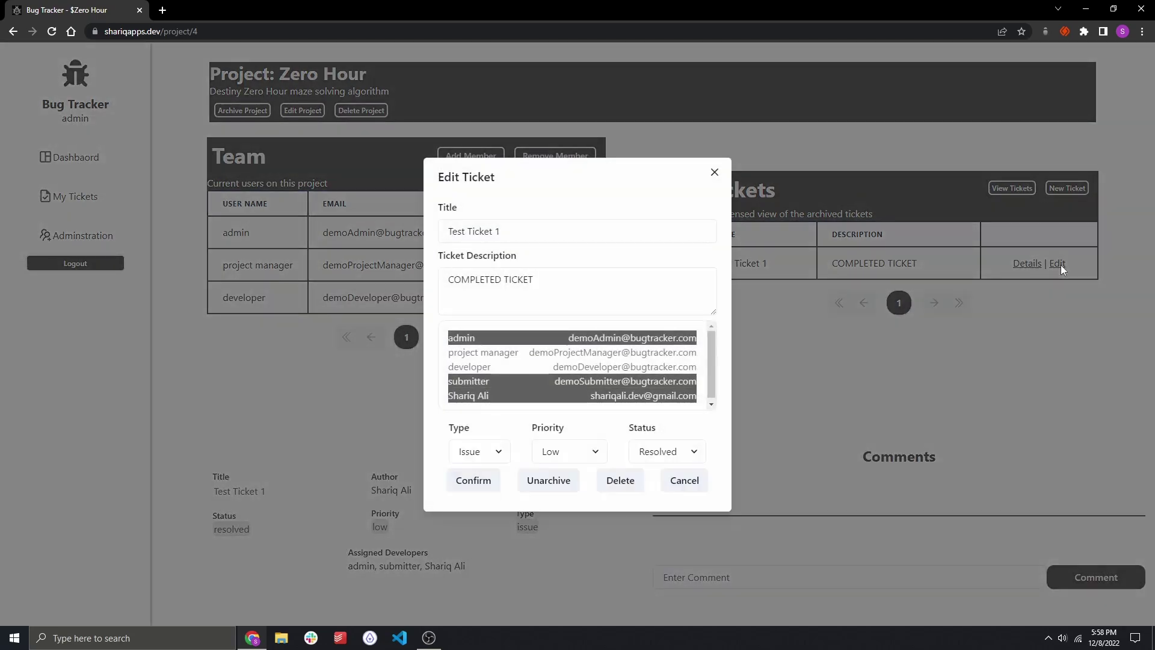
click(620, 479)
click(1011, 205)
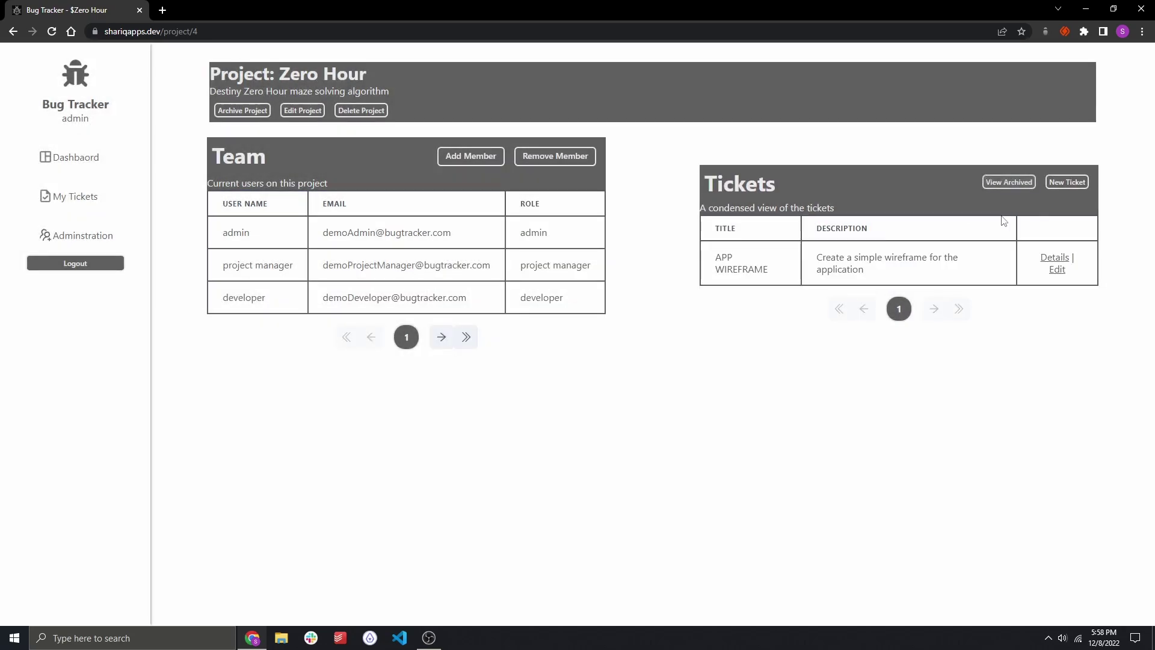
click(1049, 257)
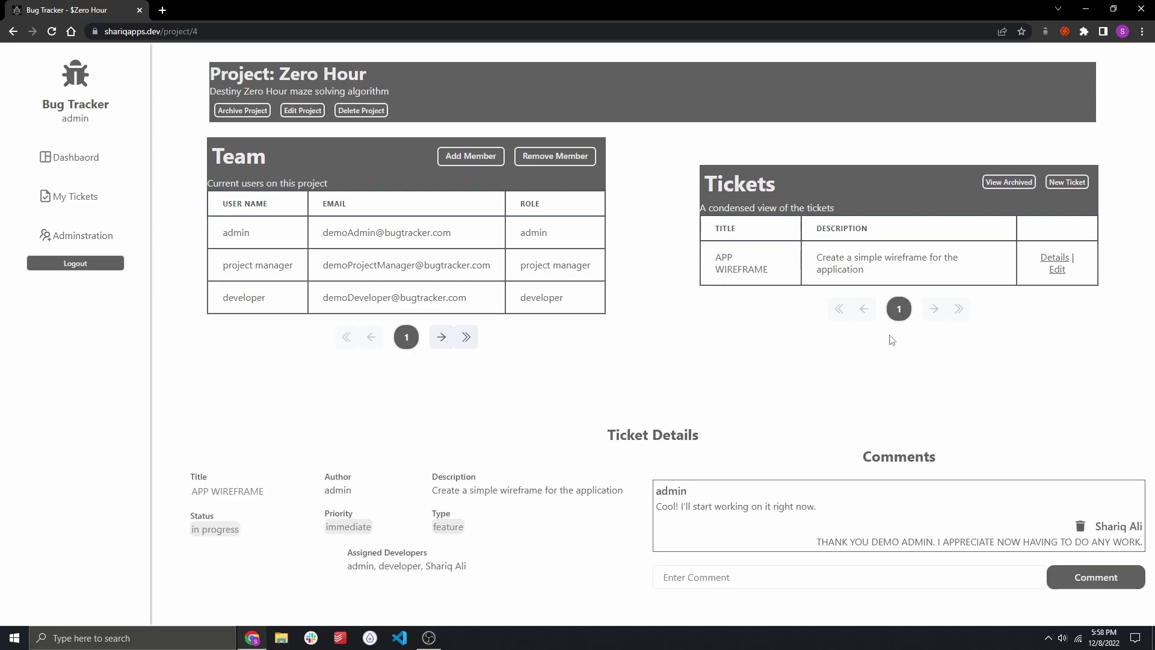
click(109, 153)
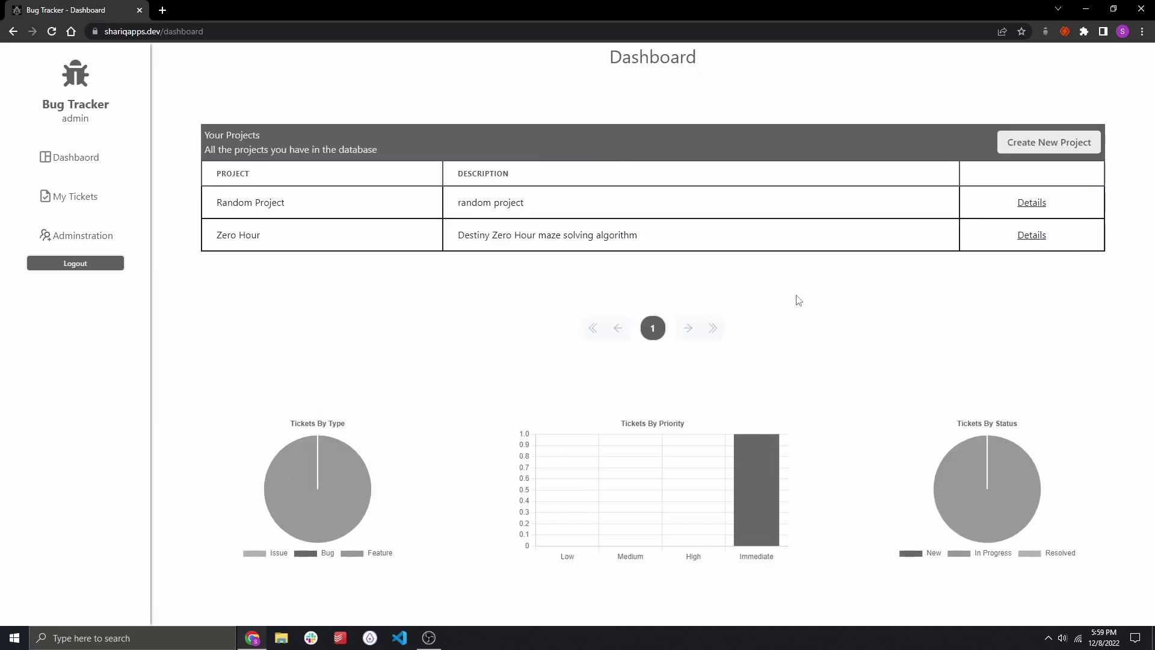
Check the APP WIREFRAME ticket in Zero Hour, then go back to the Dashboard.
click(1033, 240)
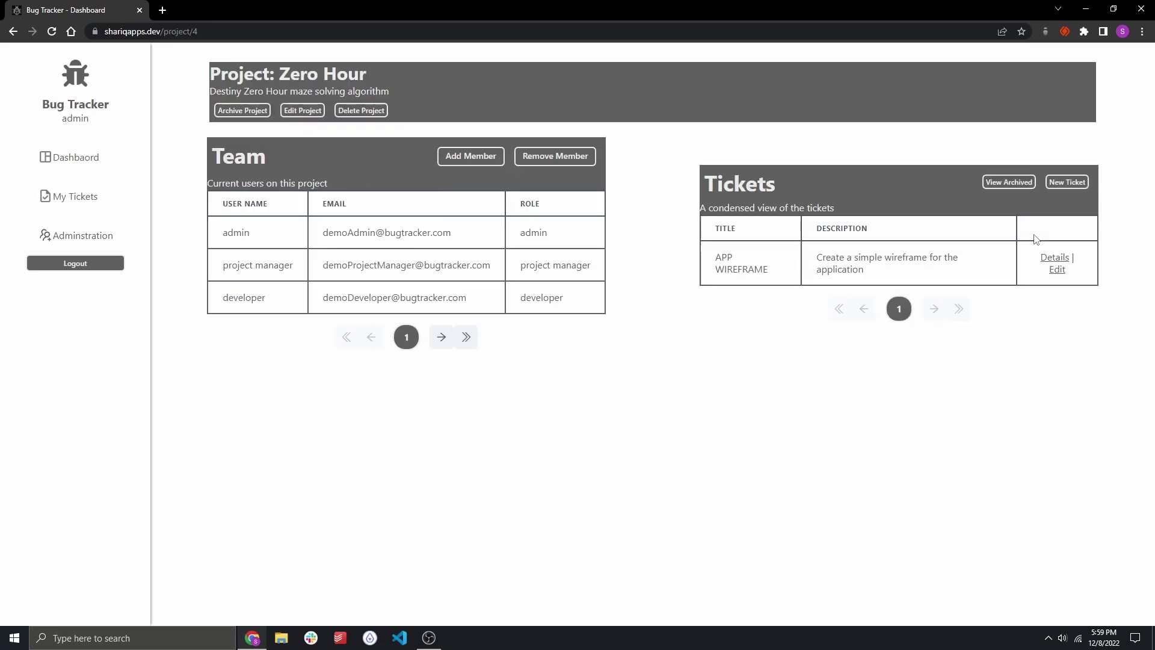
click(1053, 258)
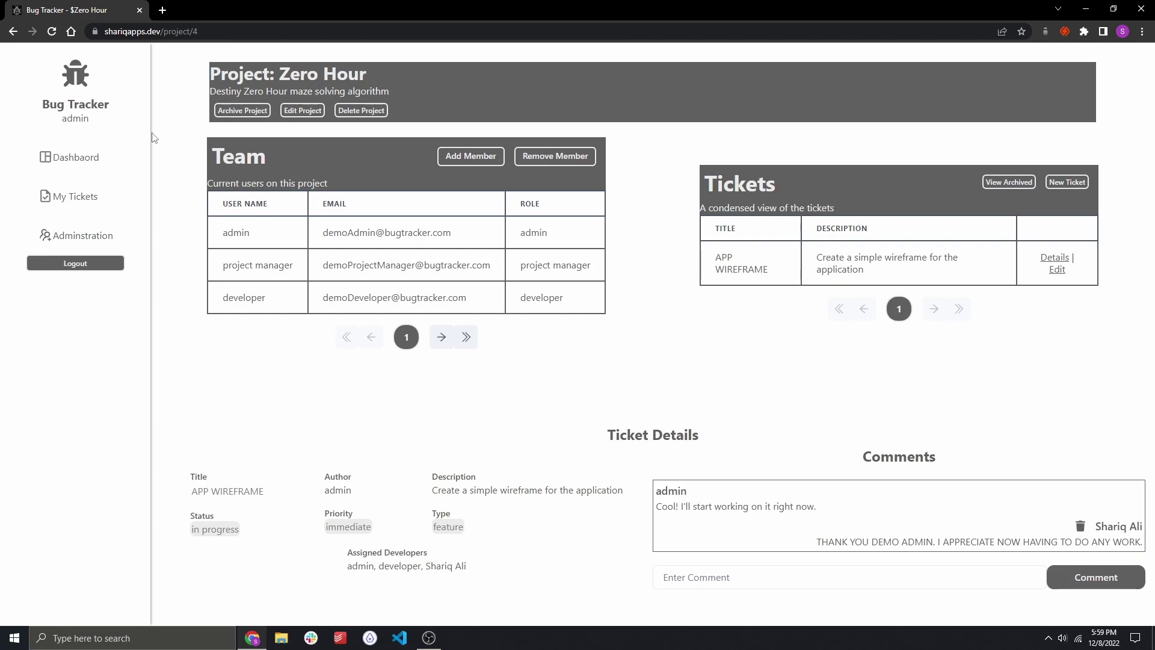
click(94, 160)
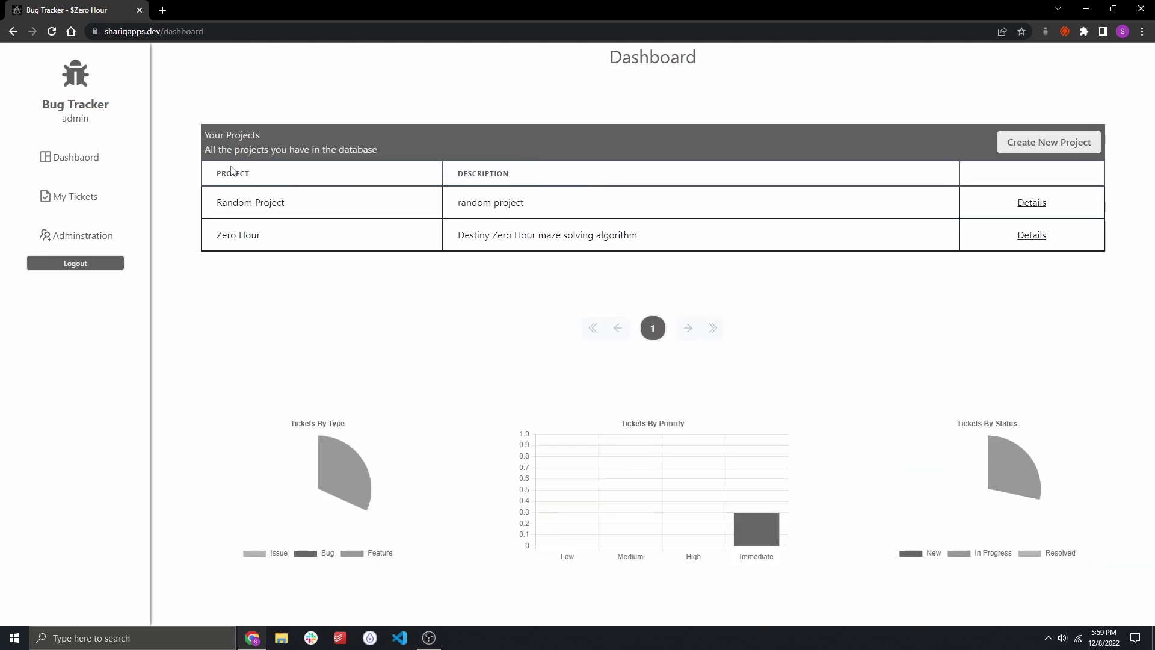
Delete Random Project with confirmation and go to the Administration page.
click(1038, 204)
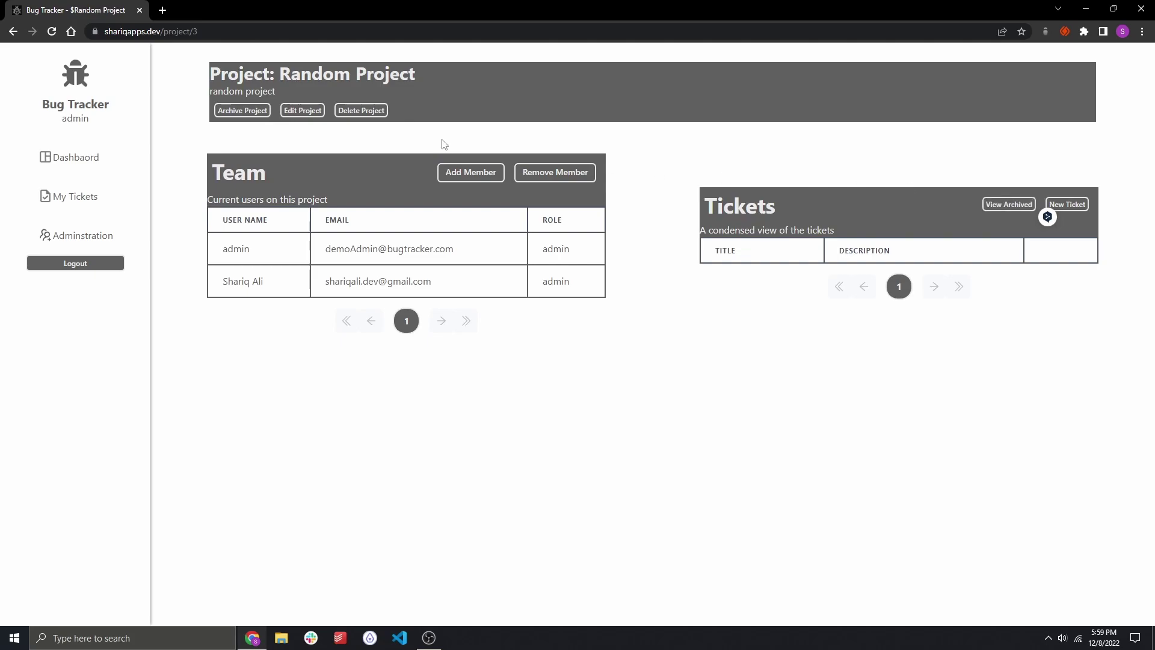
click(361, 110)
click(673, 163)
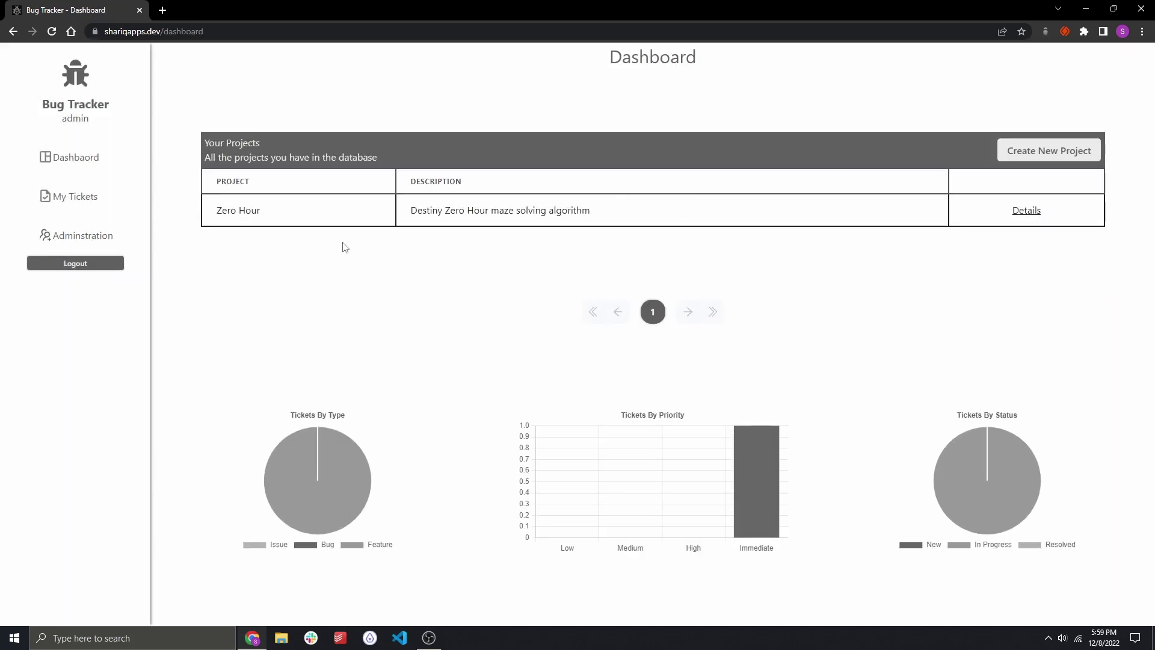
click(89, 234)
Compare the user information of the organization's first and second members.
right_click(589, 215)
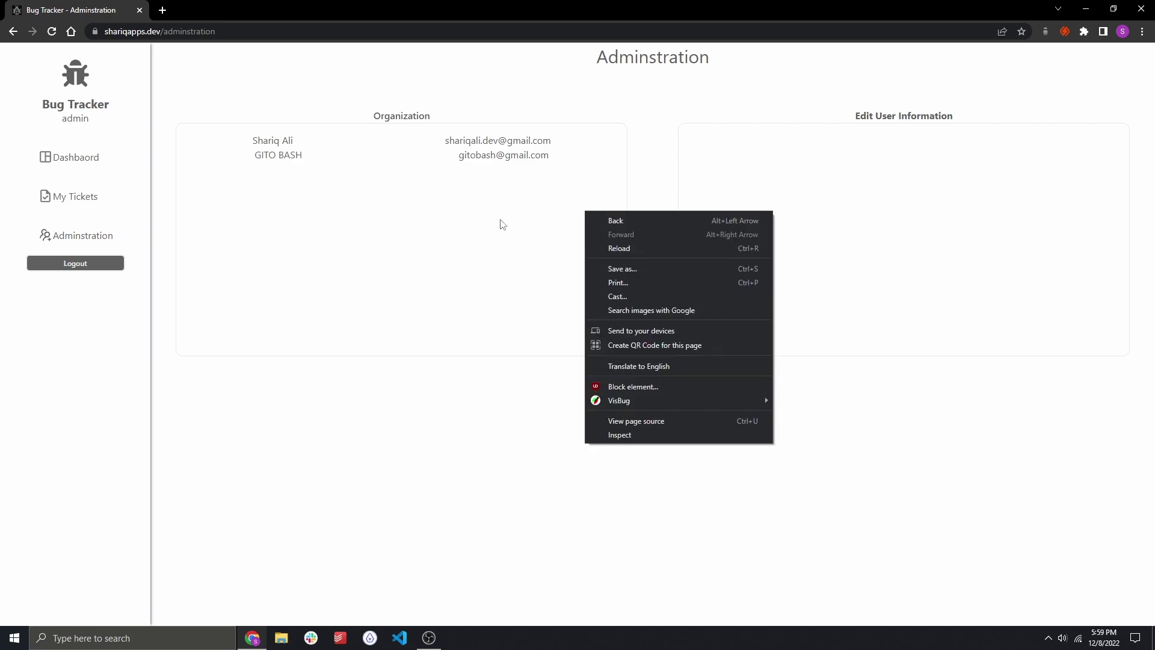
click(502, 224)
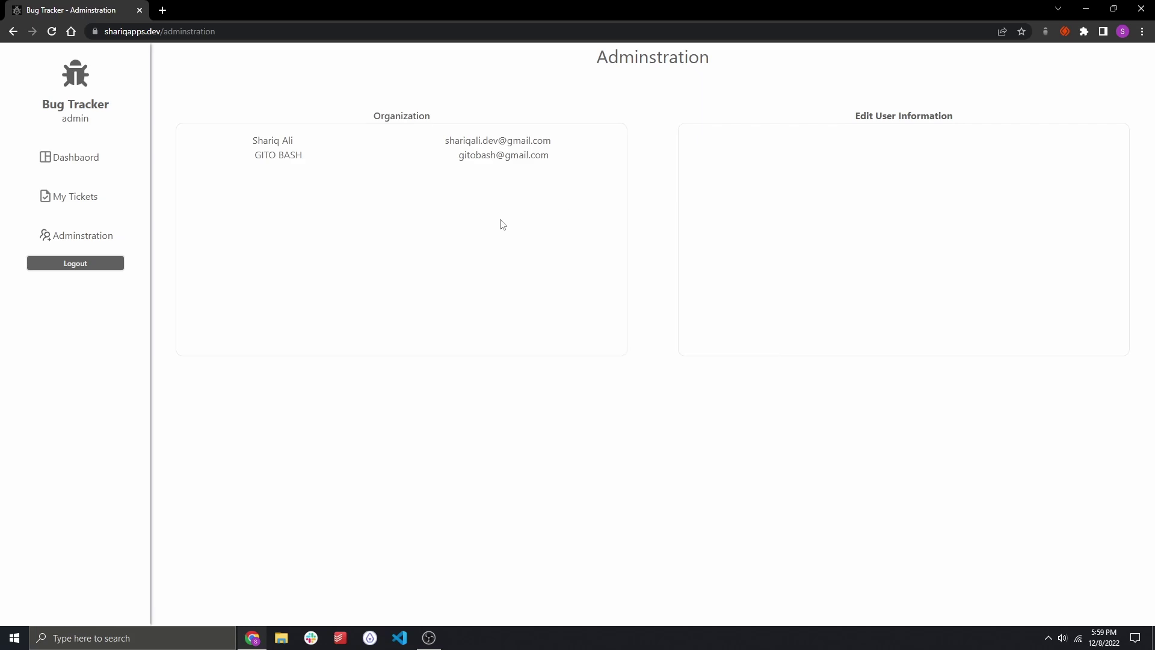
click(364, 147)
click(367, 157)
click(419, 145)
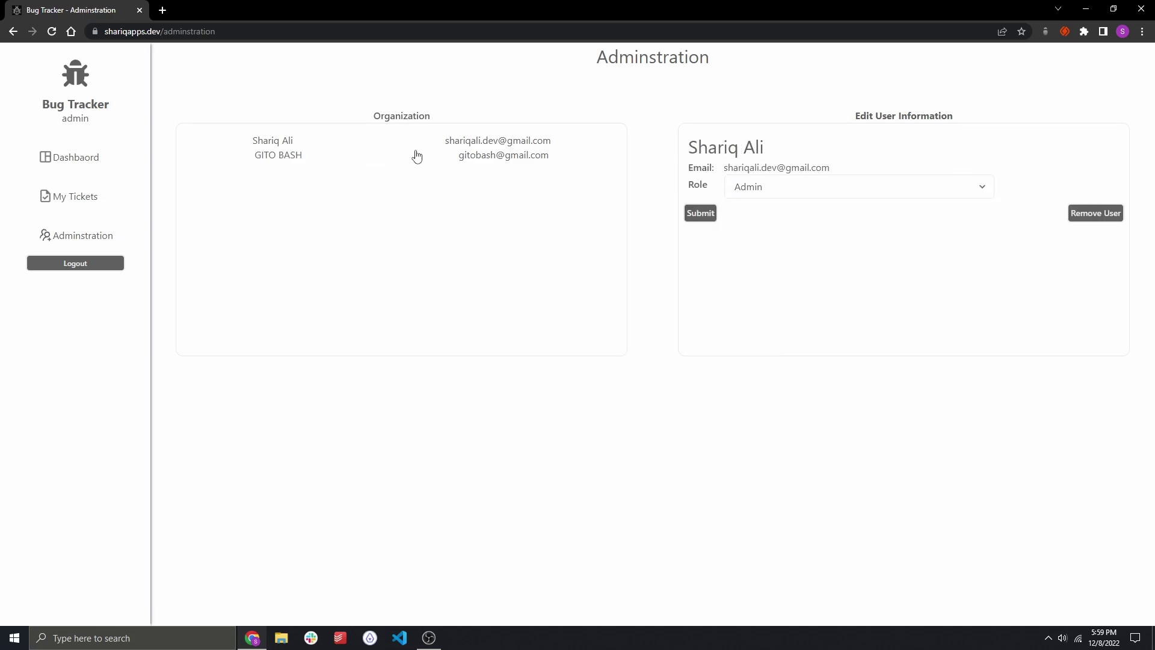
click(415, 155)
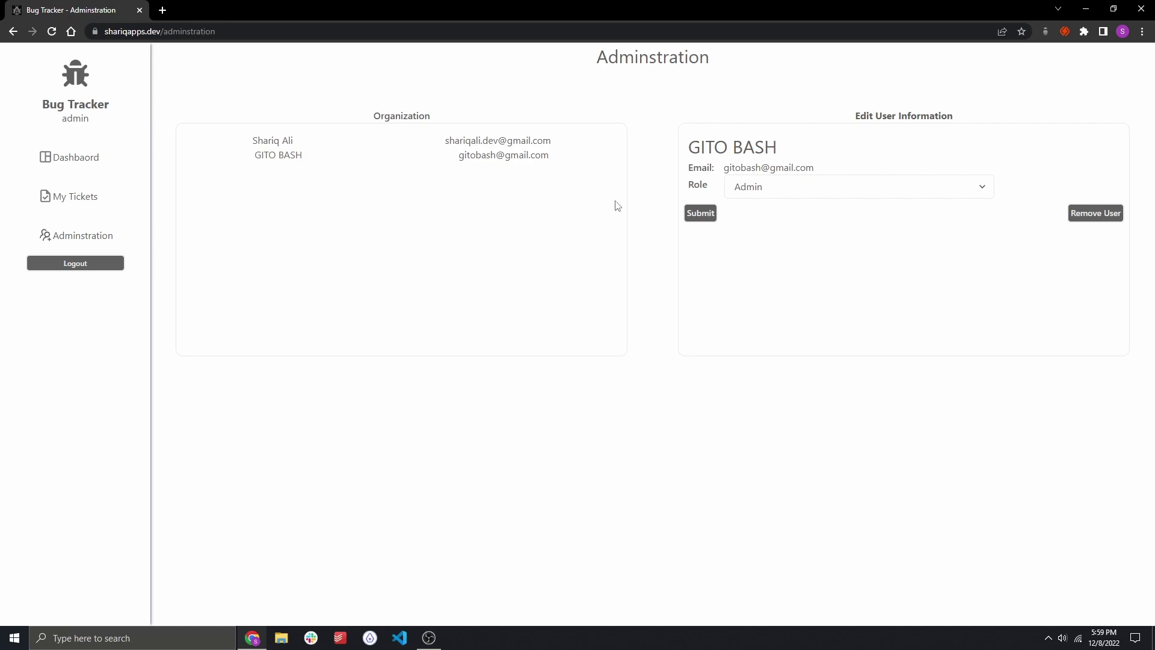
click(377, 148)
click(379, 161)
right_click(379, 162)
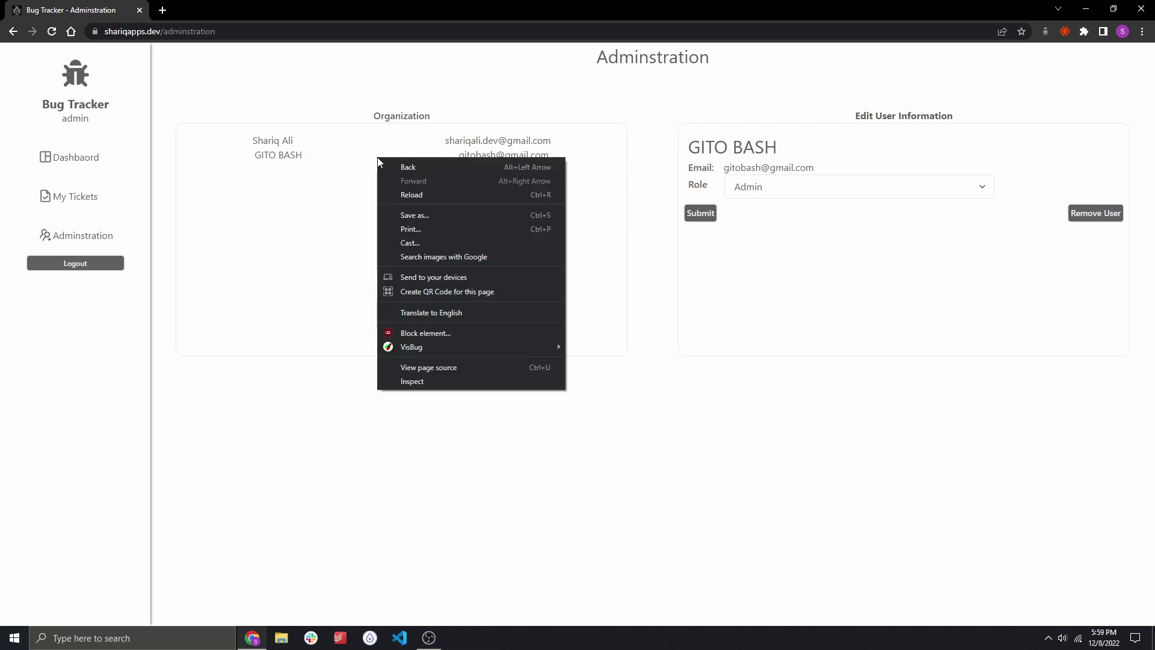
click(329, 163)
click(288, 142)
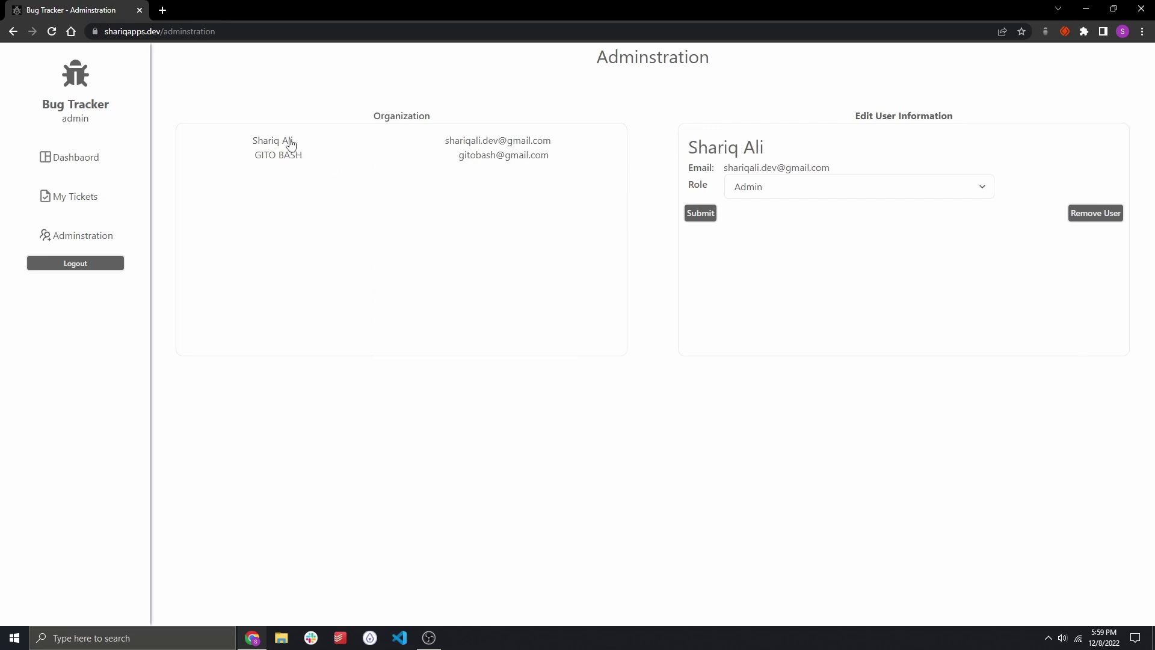
click(292, 155)
Set the second member's role to Developer, then remove them from the organization.
click(803, 191)
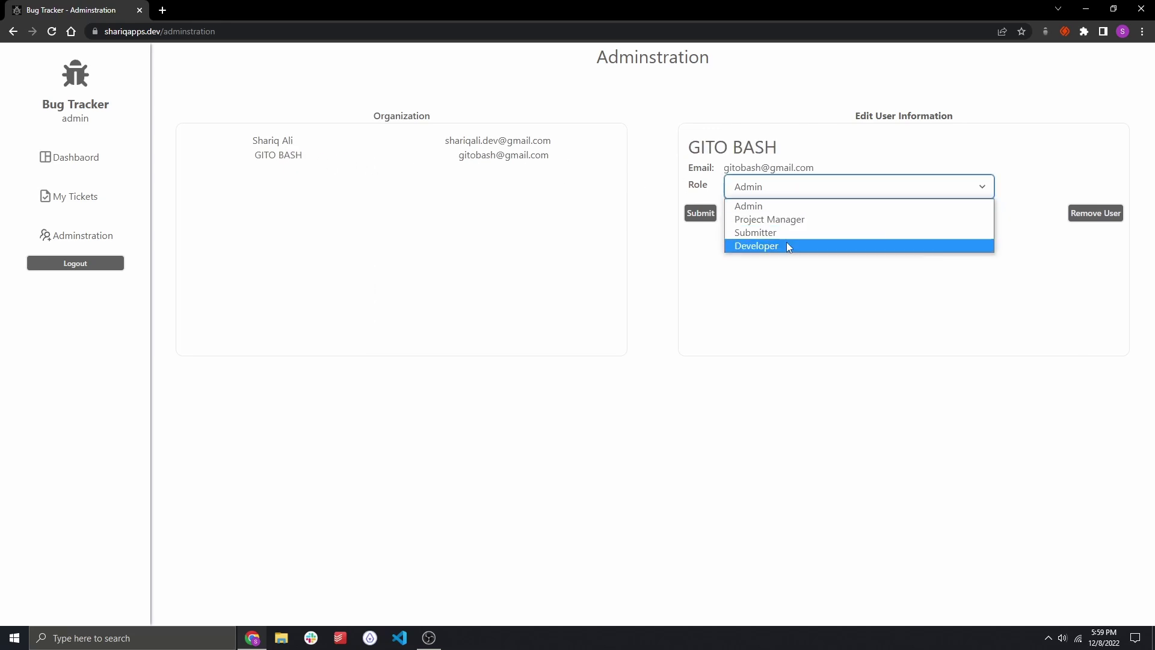
click(786, 244)
click(786, 191)
click(1078, 176)
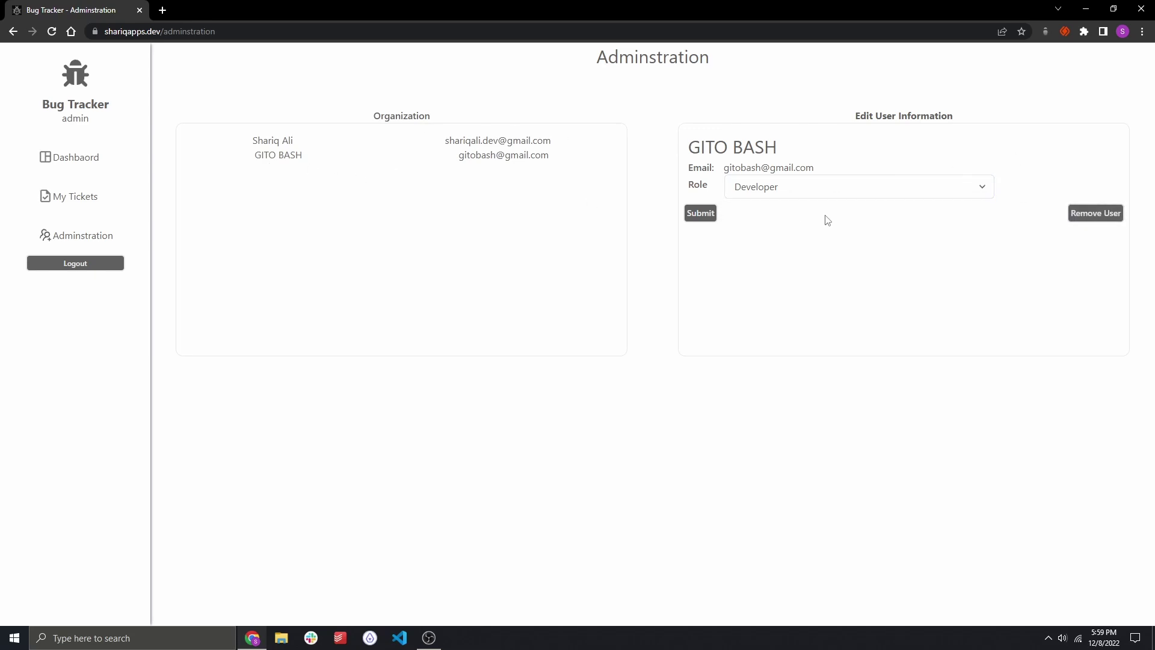
click(1088, 214)
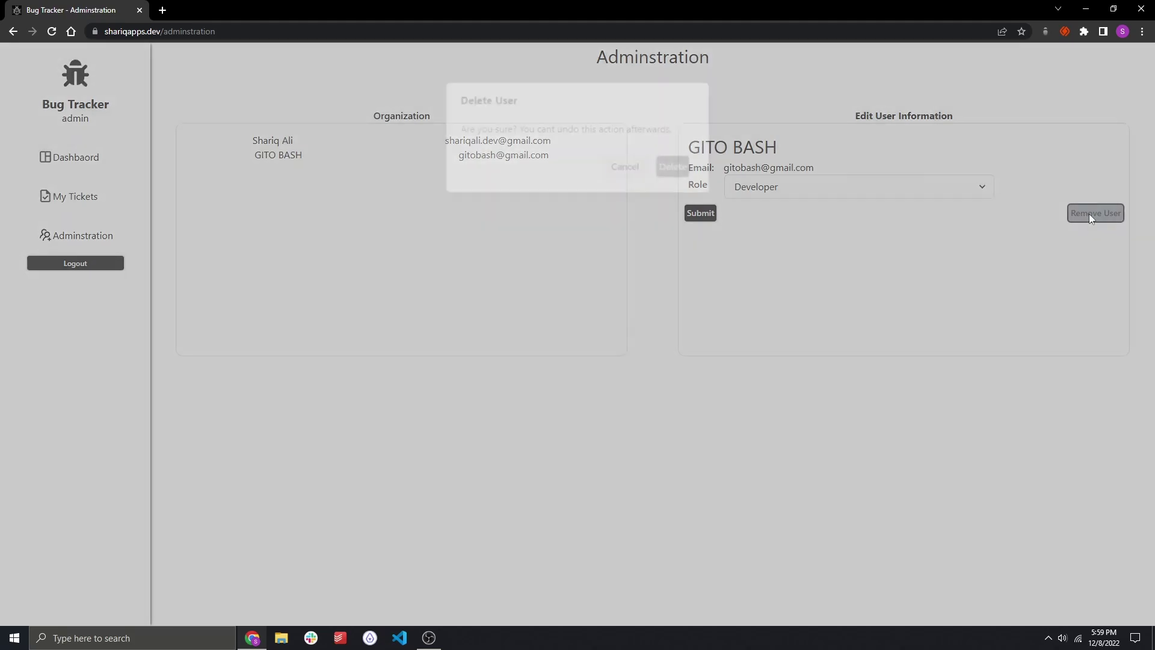
click(675, 169)
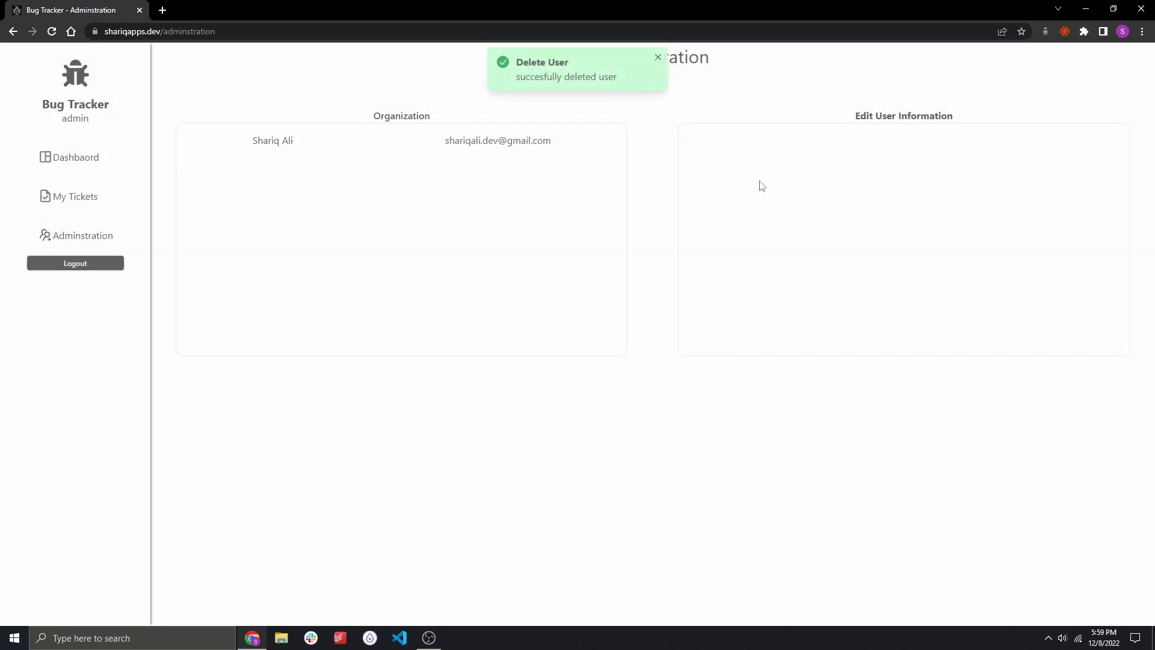
click(60, 157)
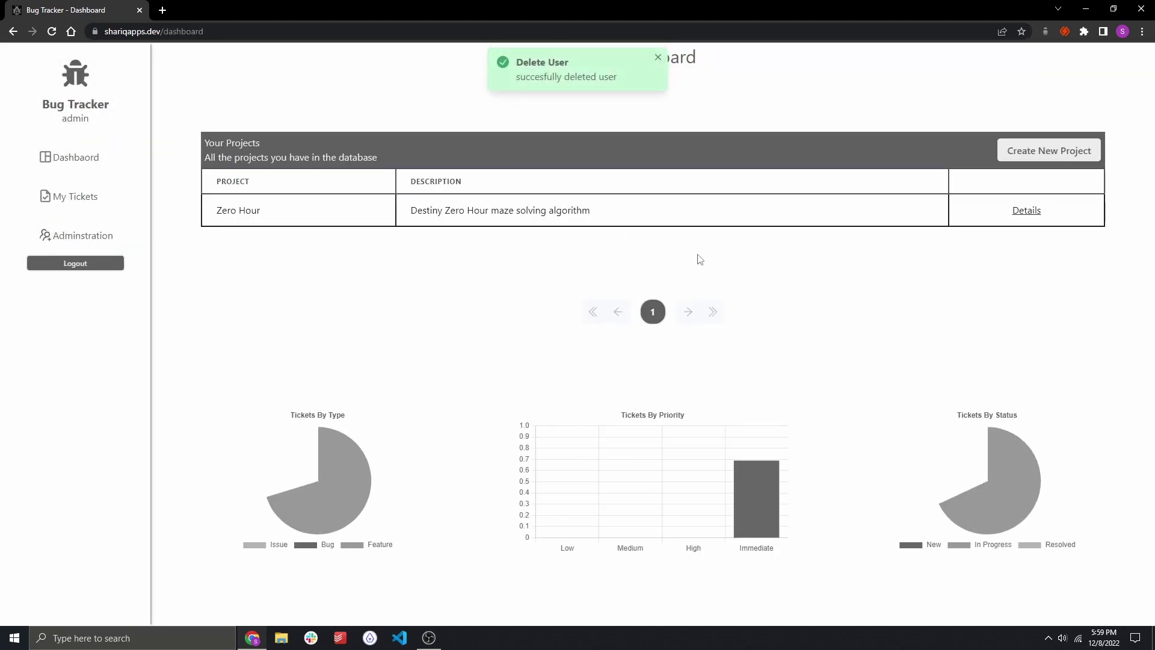
right_click(745, 268)
key(Escape)
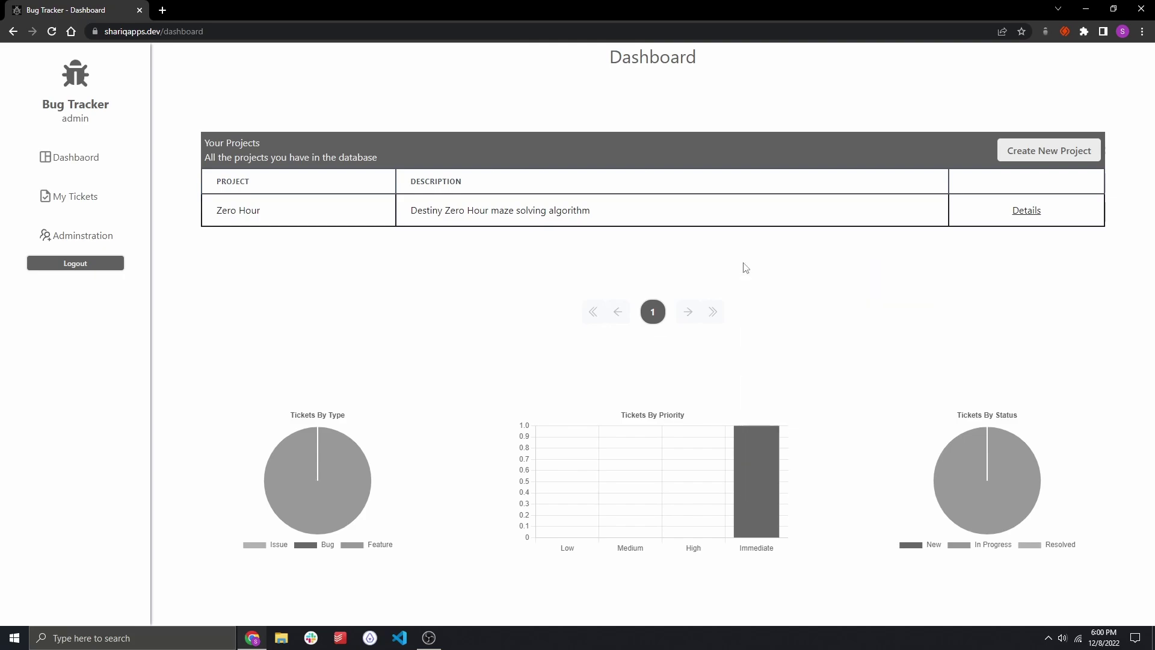